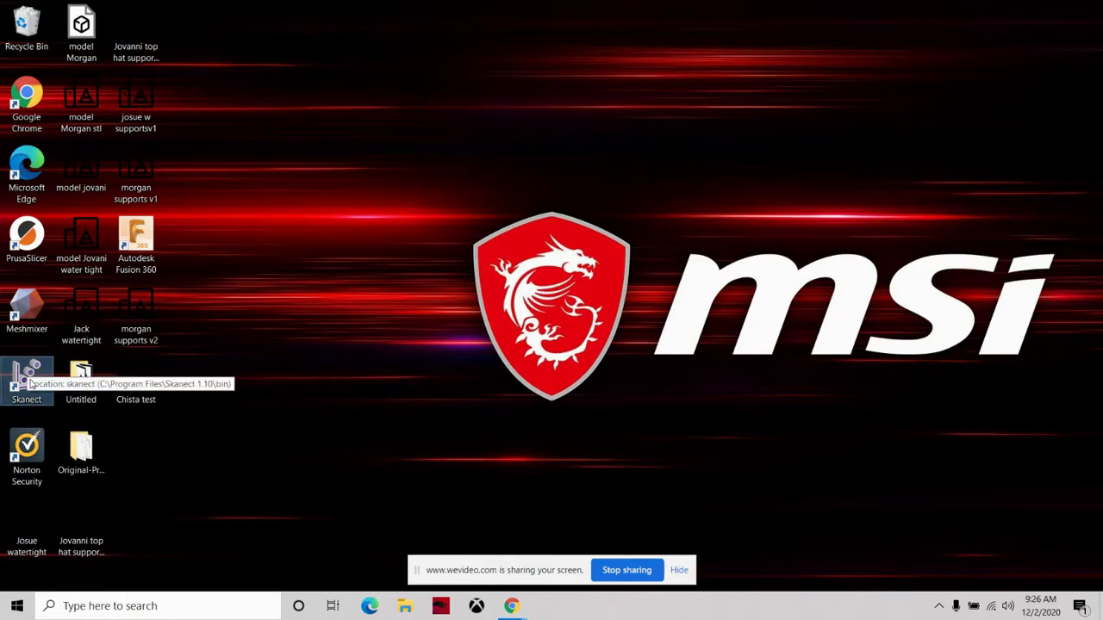
Open Skanect and start a new scan with the Body scene and a 1 x 1 x 1 meters bounding box.
{"action": "double_click", "coordinate": [26, 379]}
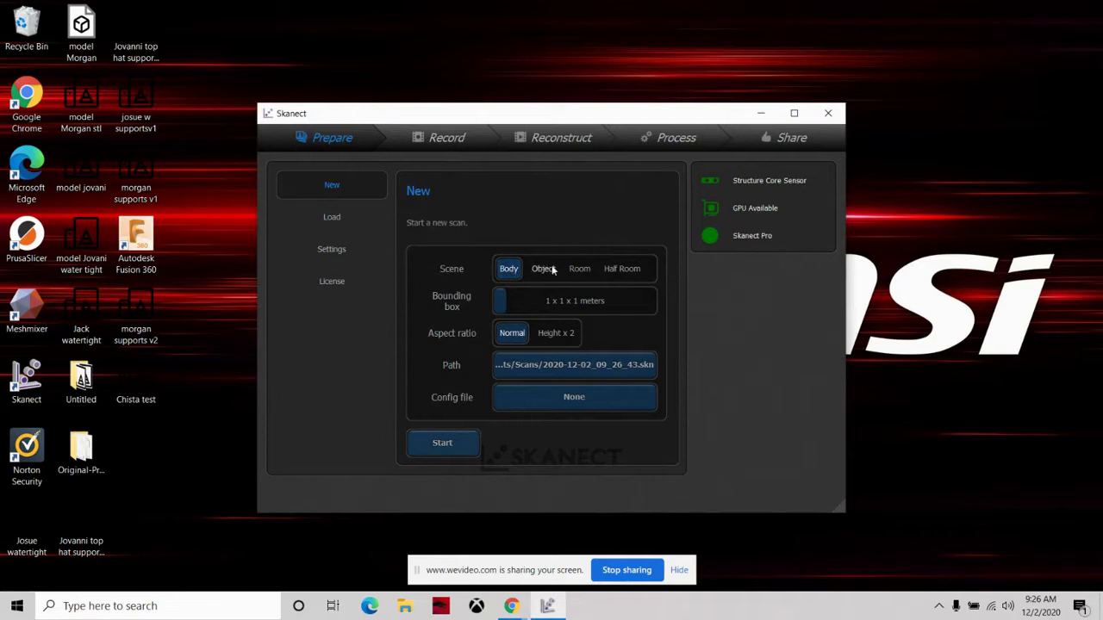
{"action": "left_click", "coordinate": [591, 269]}
{"action": "left_click", "coordinate": [625, 269]}
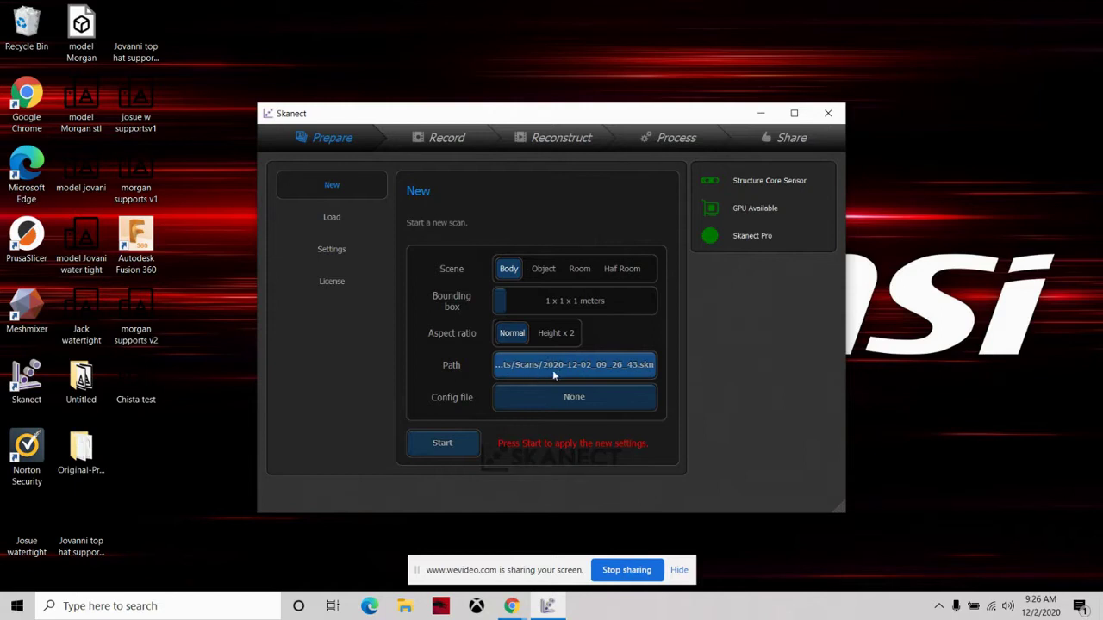
{"action": "left_click", "coordinate": [442, 443]}
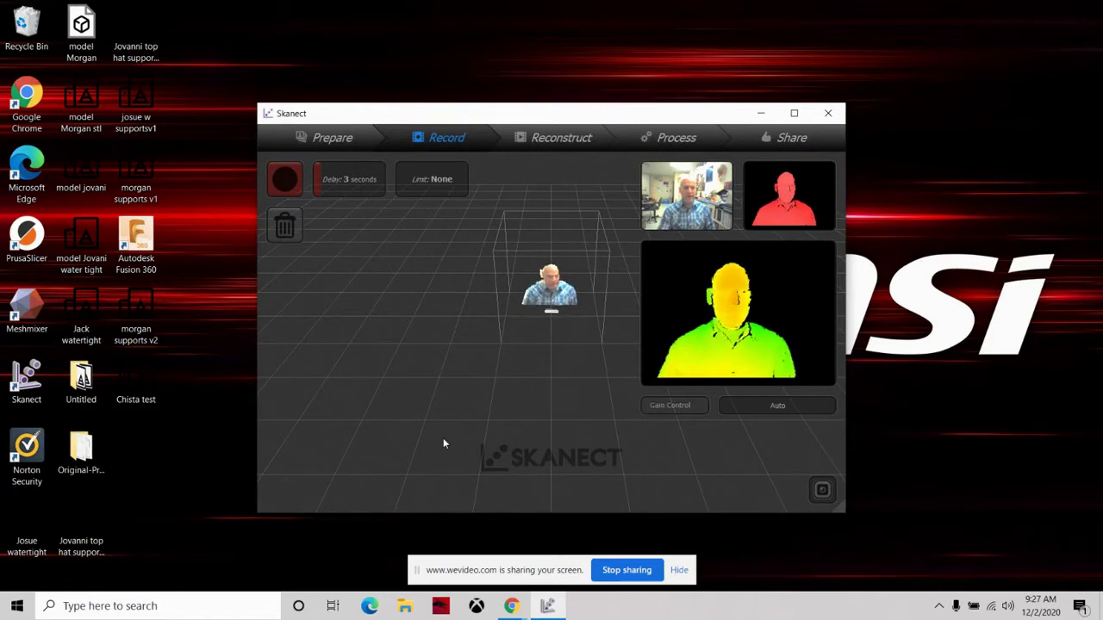
Record a scan of the seated person's head and upper body, stop it, and check the captured mesh.
{"action": "left_click", "coordinate": [287, 184]}
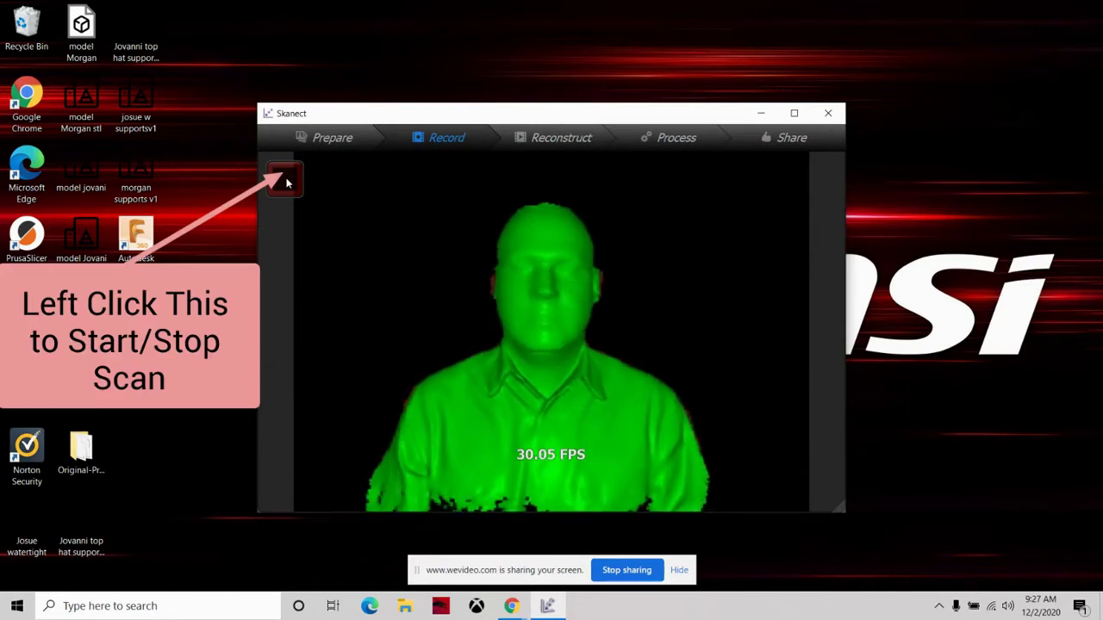
{"action": "left_click", "coordinate": [285, 180]}
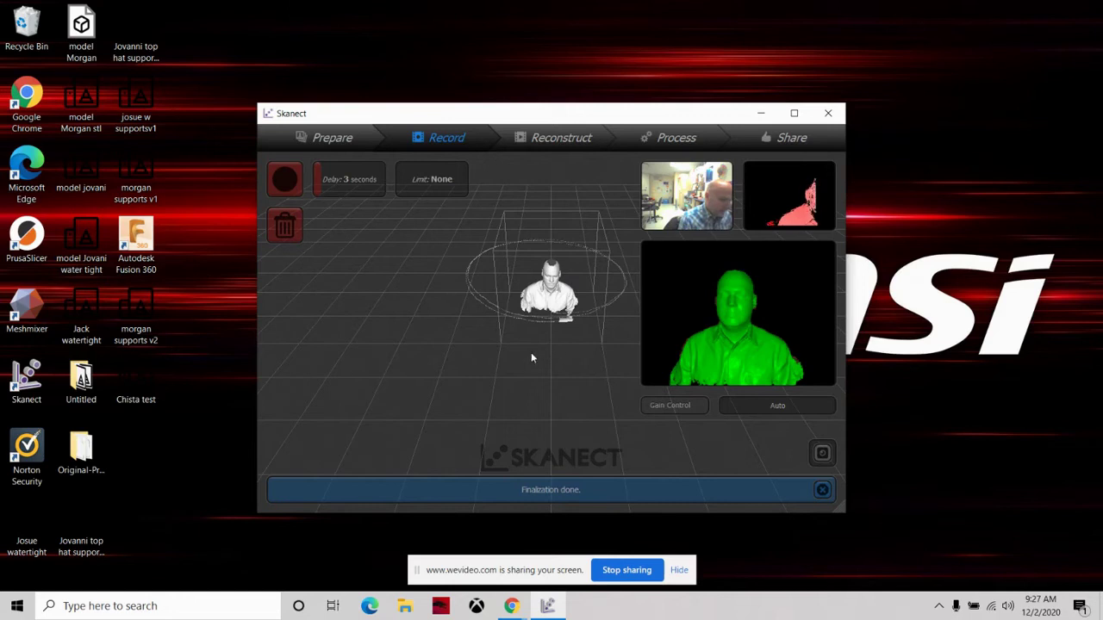
{"action": "scroll", "coordinate": [520, 355], "scroll_direction": "up", "scroll_amount": 3}
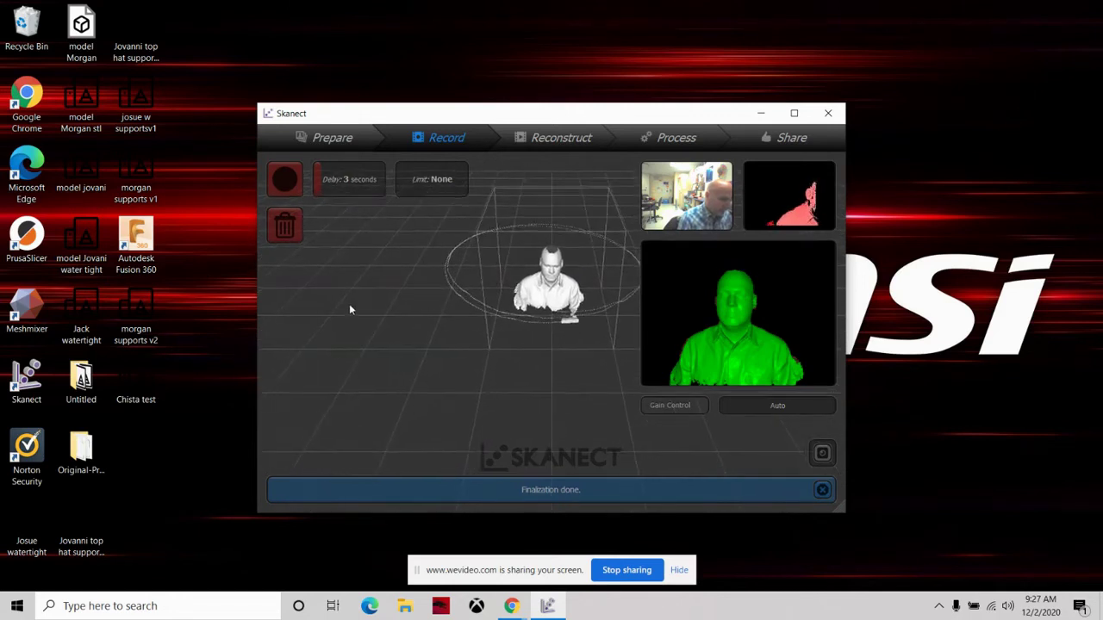
{"action": "left_click_drag", "start_coordinate": [349, 303], "coordinate": [399, 242]}
{"action": "scroll", "coordinate": [448, 188], "scroll_direction": "up", "scroll_amount": 5}
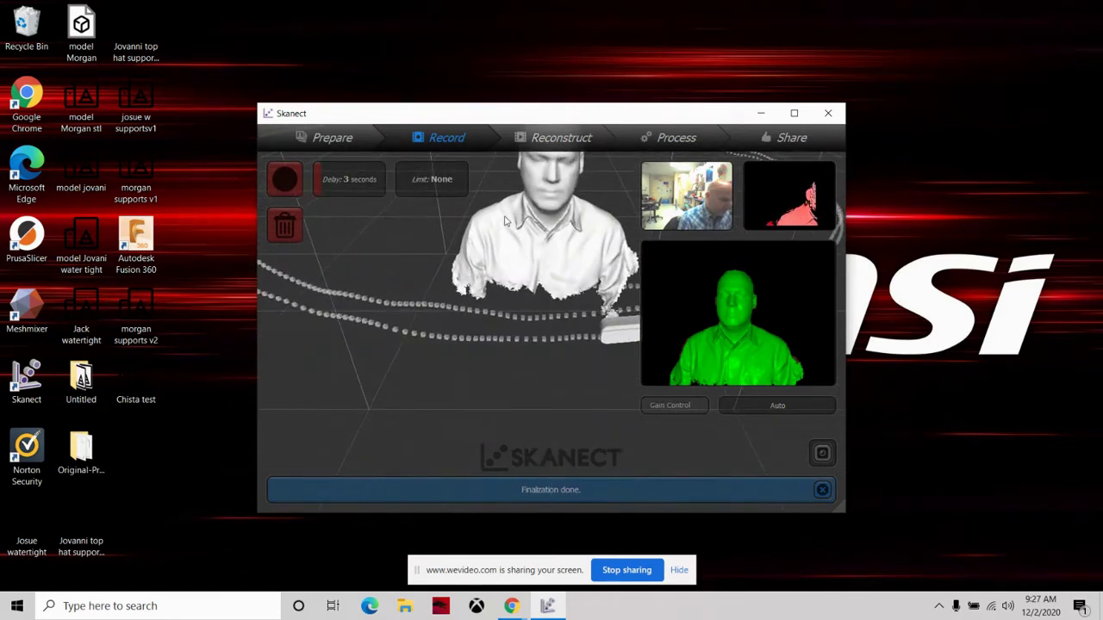
{"action": "left_click_drag", "start_coordinate": [512, 242], "coordinate": [421, 369]}
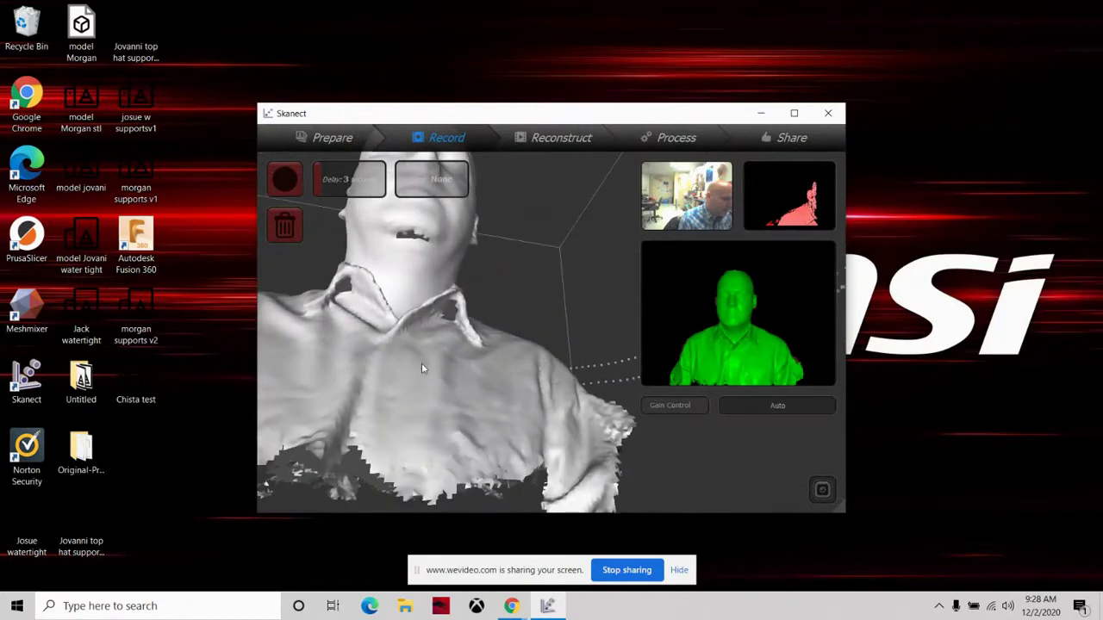
{"action": "left_click_drag", "start_coordinate": [430, 297], "coordinate": [450, 323]}
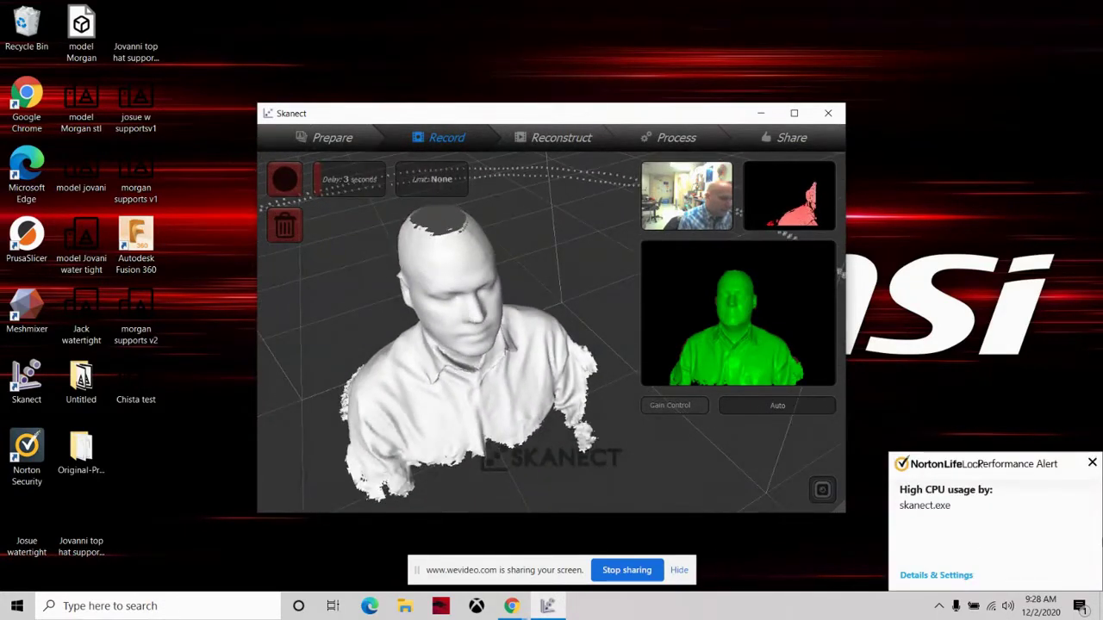
Clear the performance alert and screen-sharing notice, and maximize the scanning window around the captured bust.
{"action": "left_click", "coordinate": [1091, 466]}
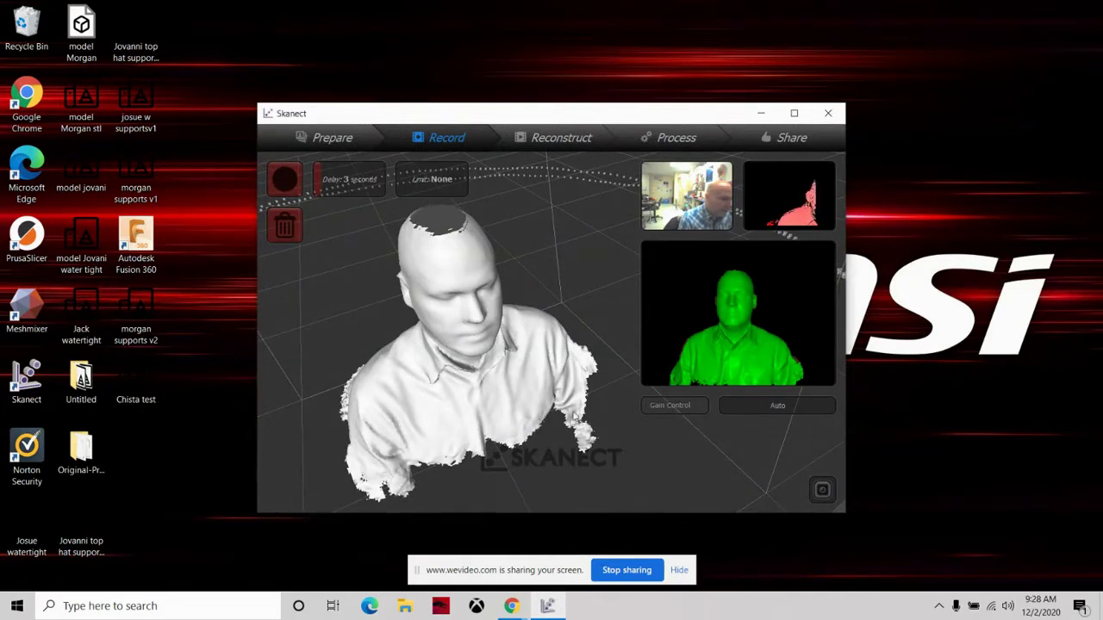
{"action": "left_click", "coordinate": [680, 570]}
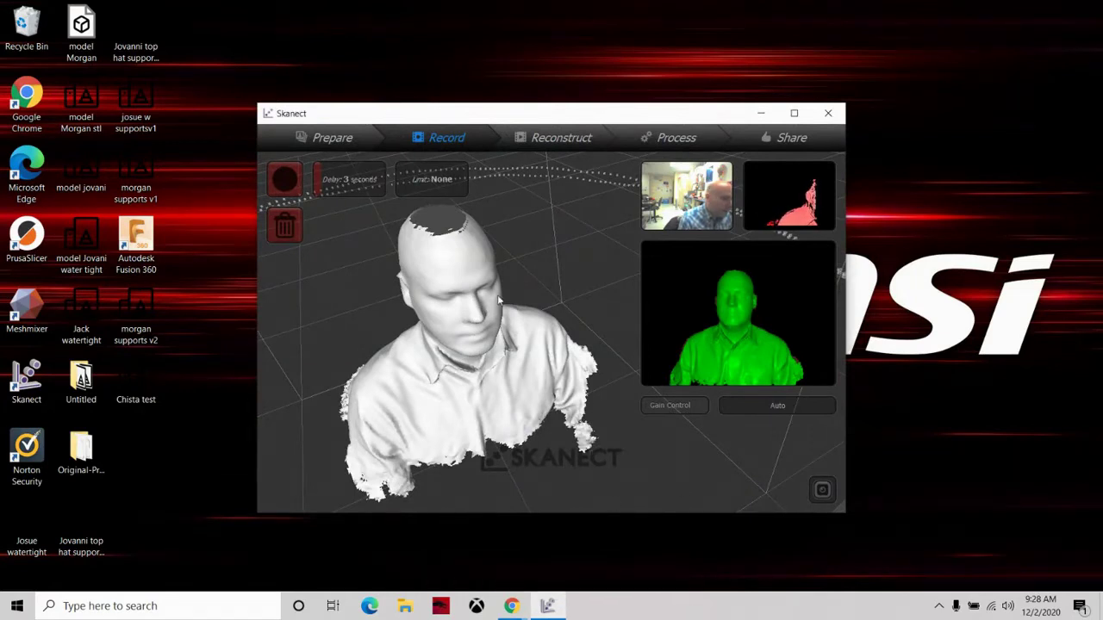
{"action": "left_click", "coordinate": [793, 113]}
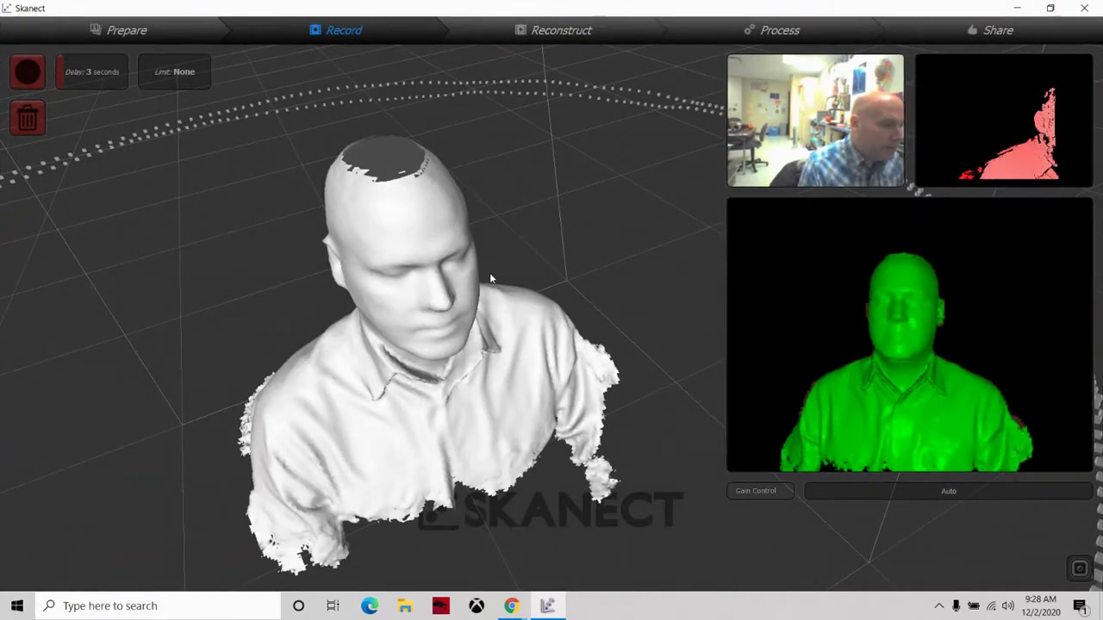
{"action": "left_click_drag", "start_coordinate": [479, 260], "coordinate": [435, 271]}
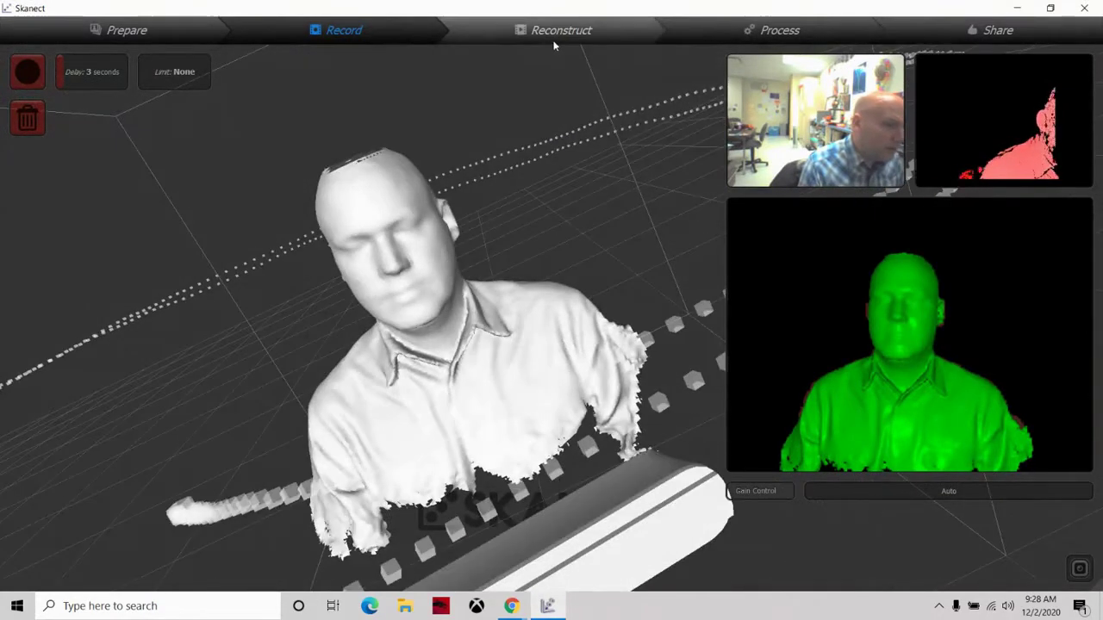
Lower the scanned bust to a Ty of 31 % and crop it to the ground plane.
{"action": "left_click", "coordinate": [758, 39]}
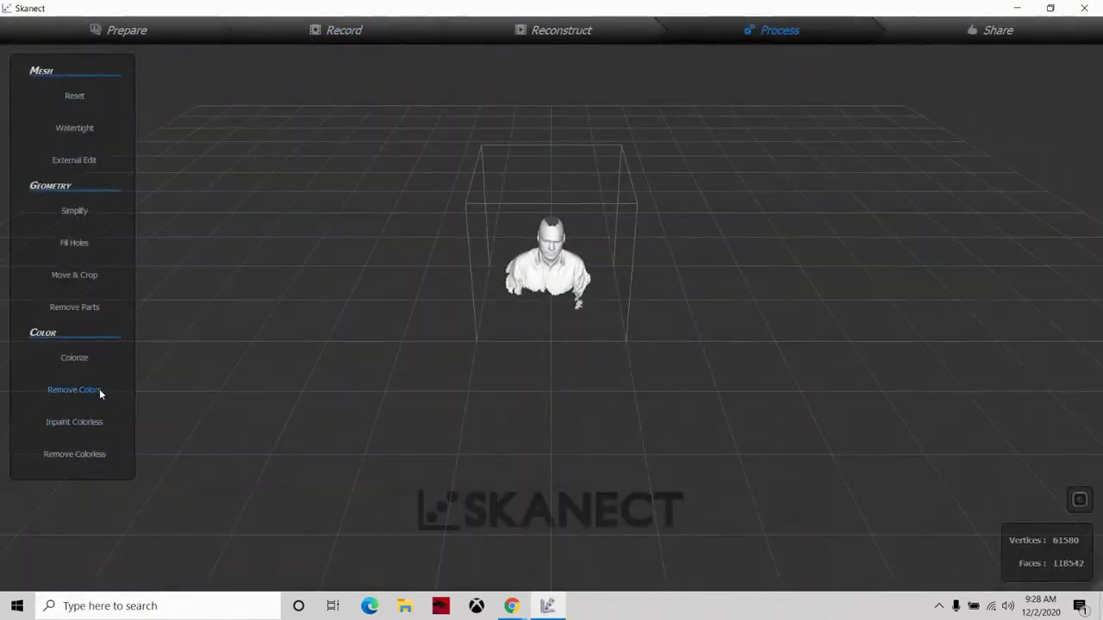
{"action": "left_click", "coordinate": [76, 278]}
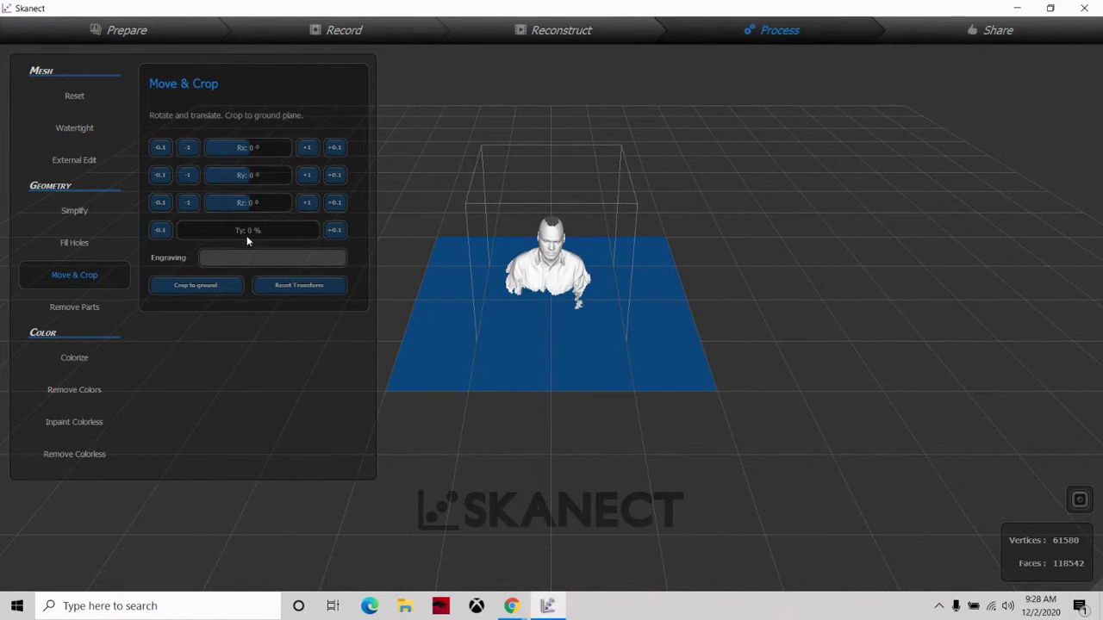
{"action": "left_click_drag", "start_coordinate": [187, 232], "coordinate": [217, 240]}
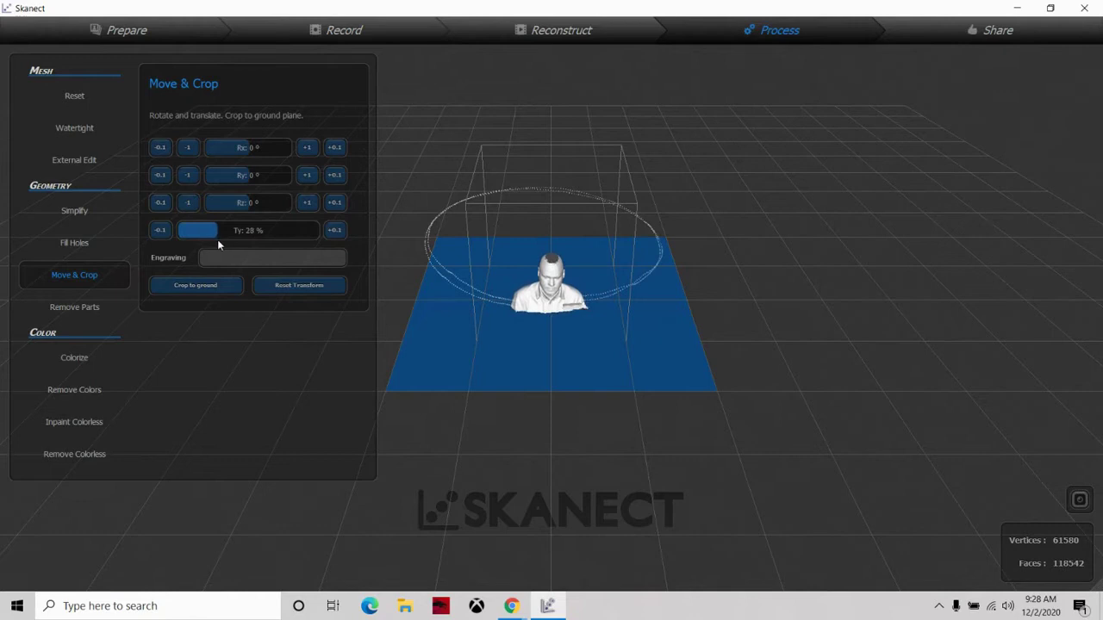
{"action": "scroll", "coordinate": [616, 326], "scroll_direction": "up", "scroll_amount": 10}
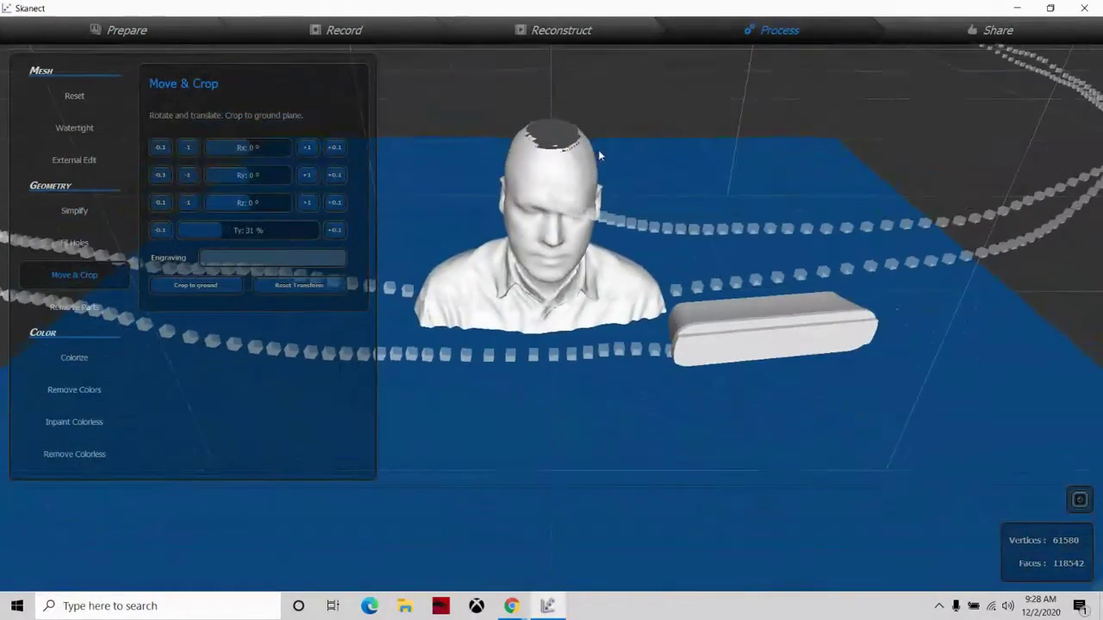
{"action": "left_click_drag", "start_coordinate": [736, 341], "coordinate": [751, 311]}
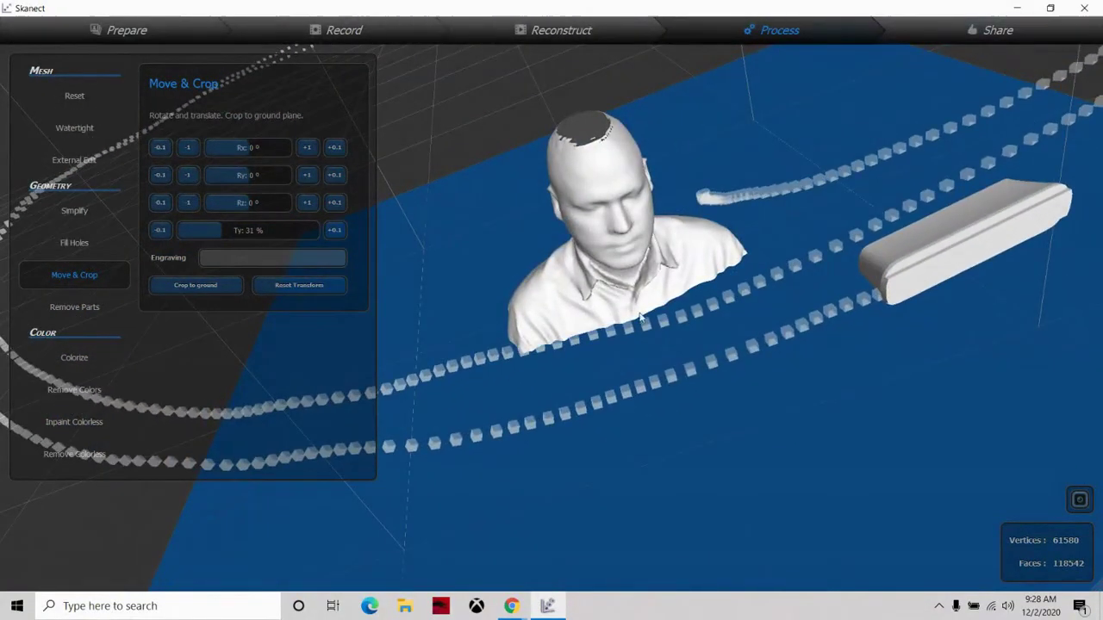
{"action": "left_click", "coordinate": [183, 285]}
{"action": "left_click_drag", "start_coordinate": [736, 289], "coordinate": [474, 323]}
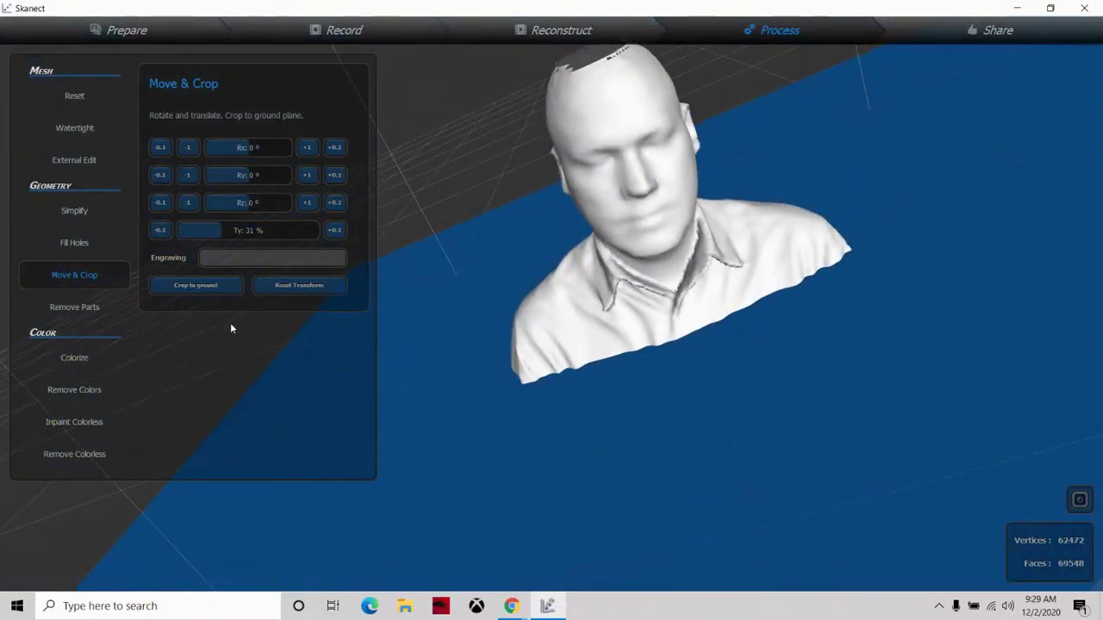
Remove all loose parts smaller than 99 % of the biggest model part.
{"action": "left_click", "coordinate": [77, 308]}
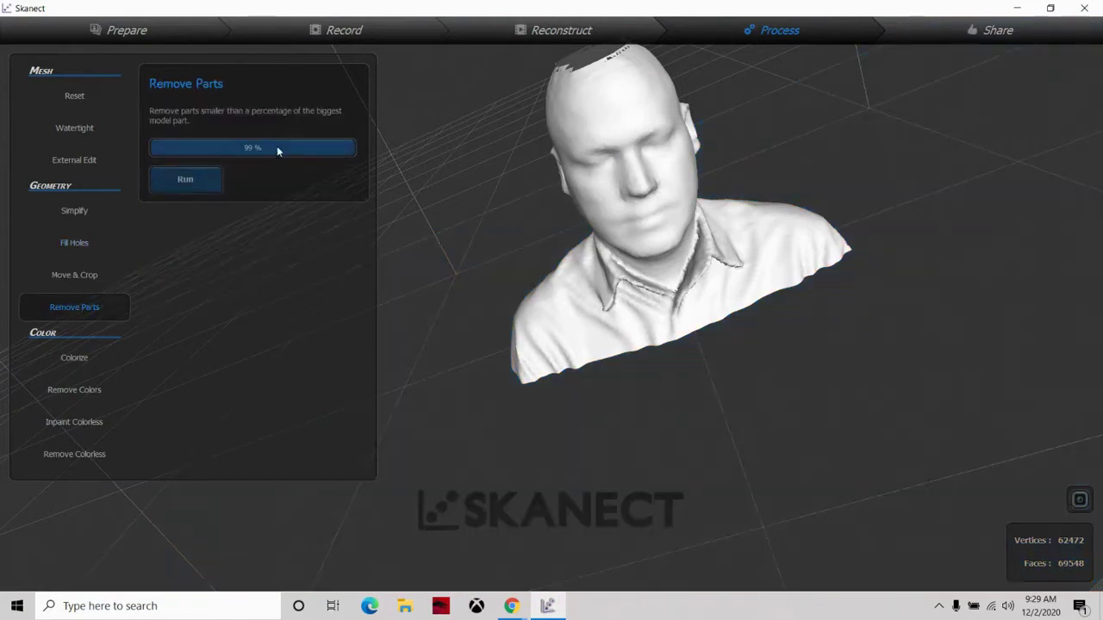
{"action": "left_click", "coordinate": [189, 180]}
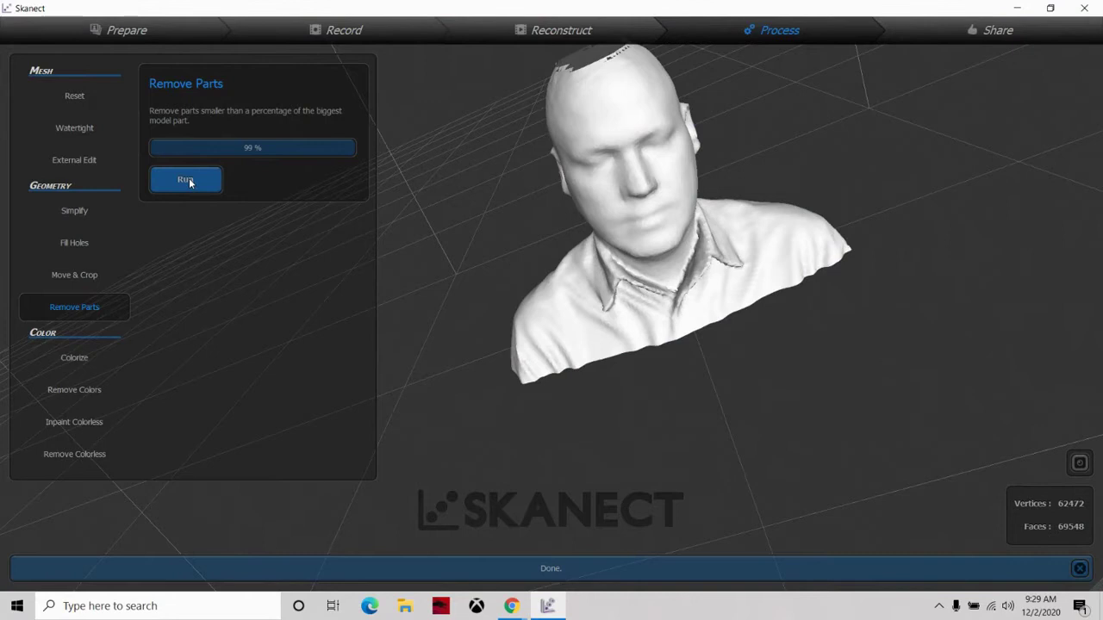
{"action": "left_click_drag", "start_coordinate": [767, 289], "coordinate": [279, 305]}
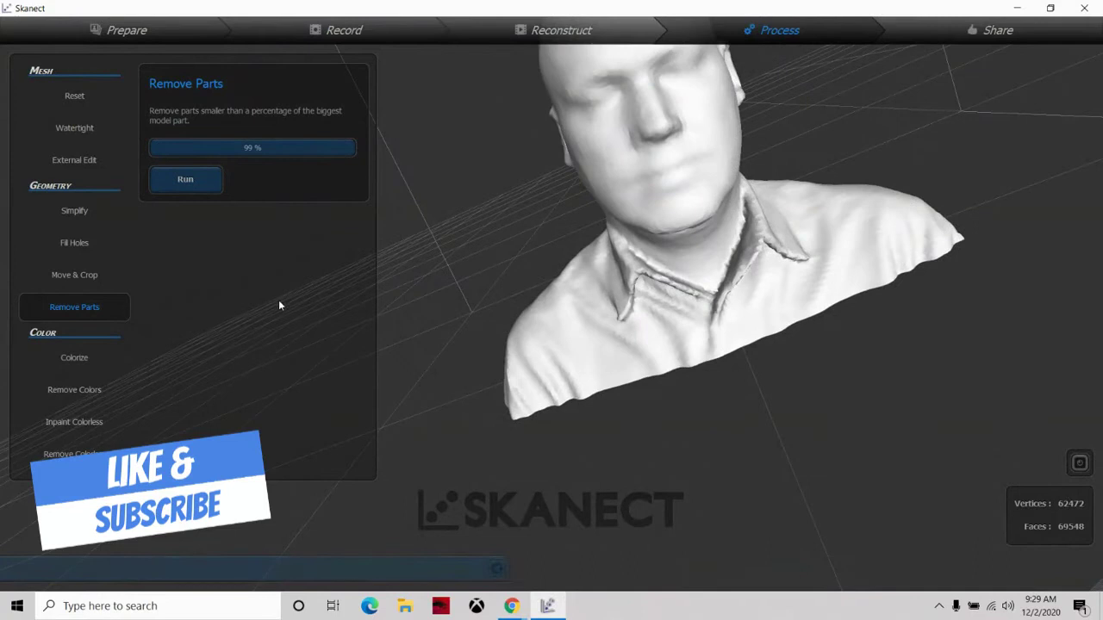
Fill the bust's holes with the Watertight strategy and Medium smoothing, and examine the filled underside.
{"action": "left_click", "coordinate": [74, 244]}
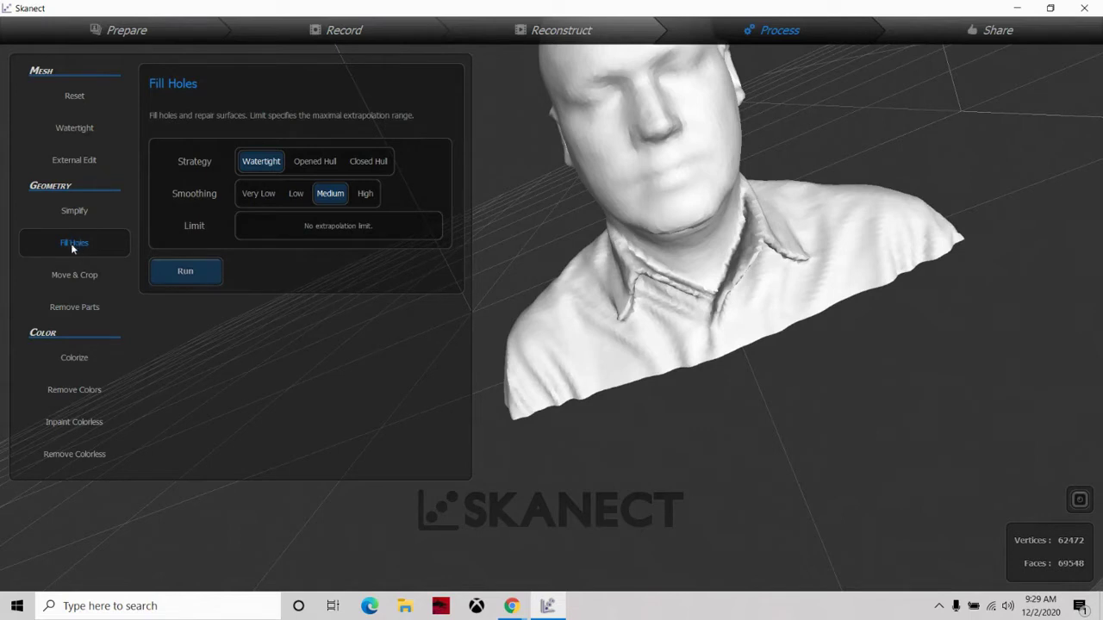
{"action": "left_click", "coordinate": [193, 274]}
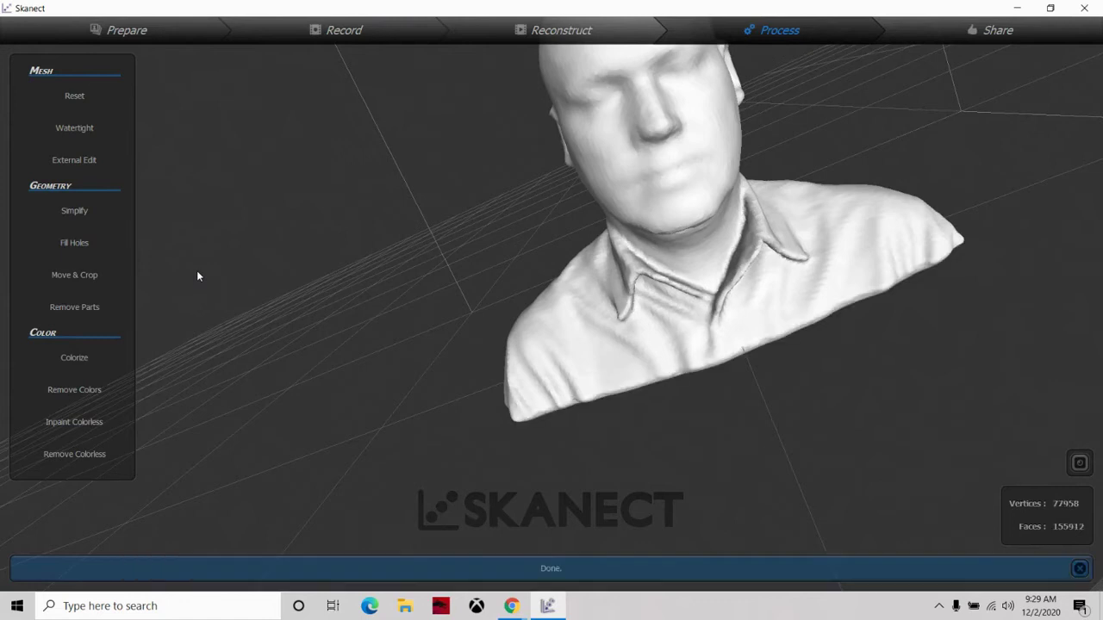
{"action": "scroll", "coordinate": [691, 280], "scroll_direction": "down", "scroll_amount": 3}
{"action": "mouse_move", "coordinate": [748, 308]}
{"action": "left_mouse_down"}
{"action": "mouse_move", "coordinate": [734, 319]}
{"action": "mouse_move", "coordinate": [756, 302]}
{"action": "left_mouse_up"}
{"action": "left_click_drag", "start_coordinate": [561, 156], "coordinate": [614, 198]}
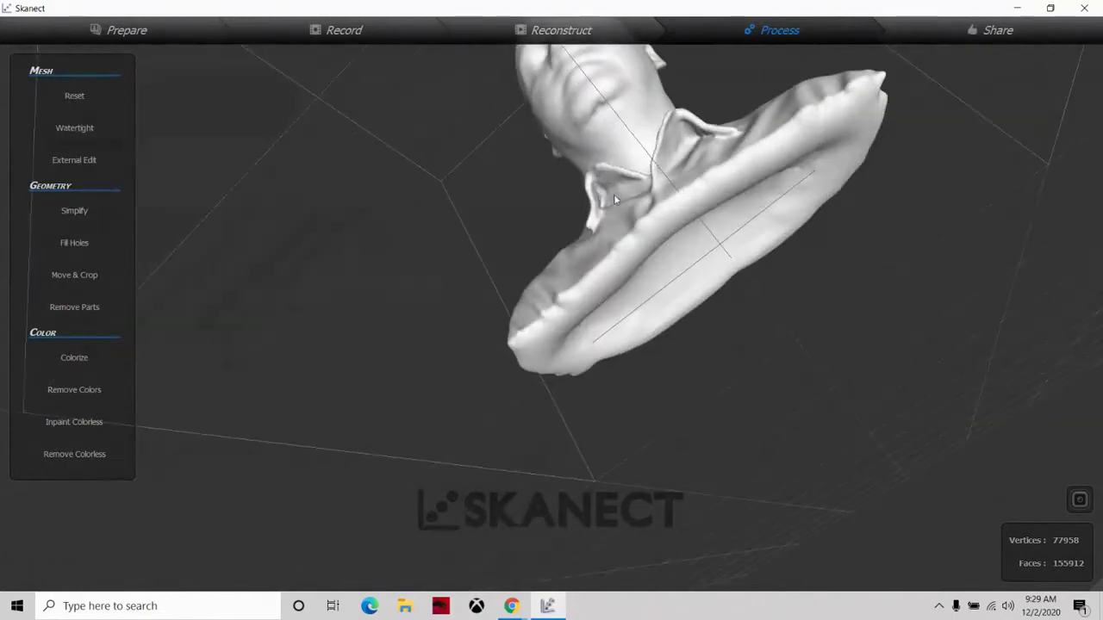
{"action": "left_click_drag", "start_coordinate": [629, 175], "coordinate": [588, 163]}
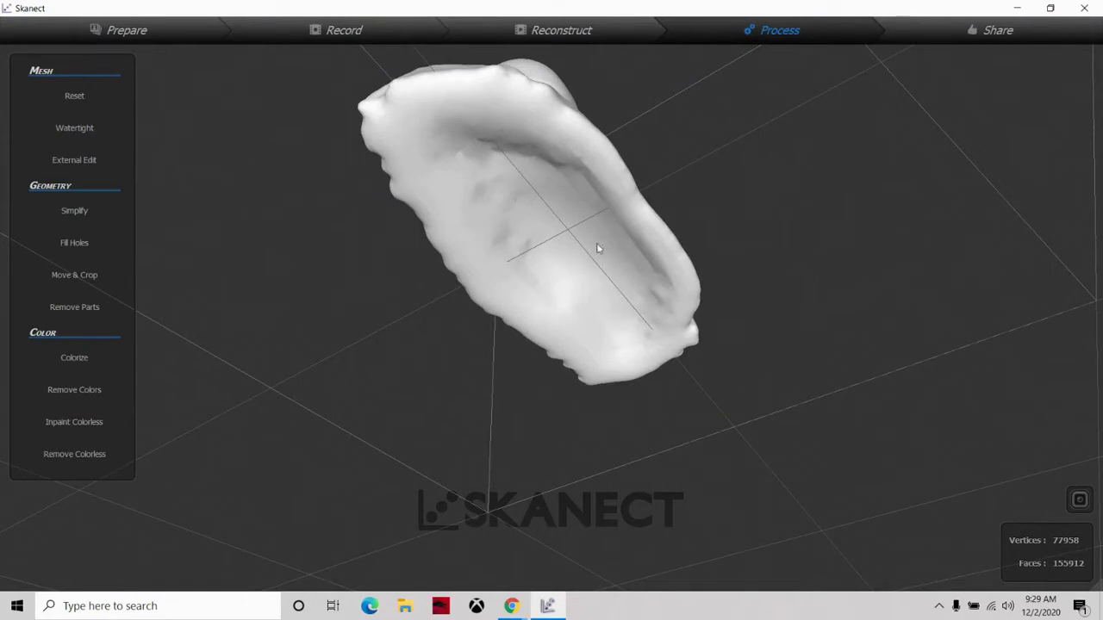
{"action": "left_click_drag", "start_coordinate": [541, 203], "coordinate": [665, 272]}
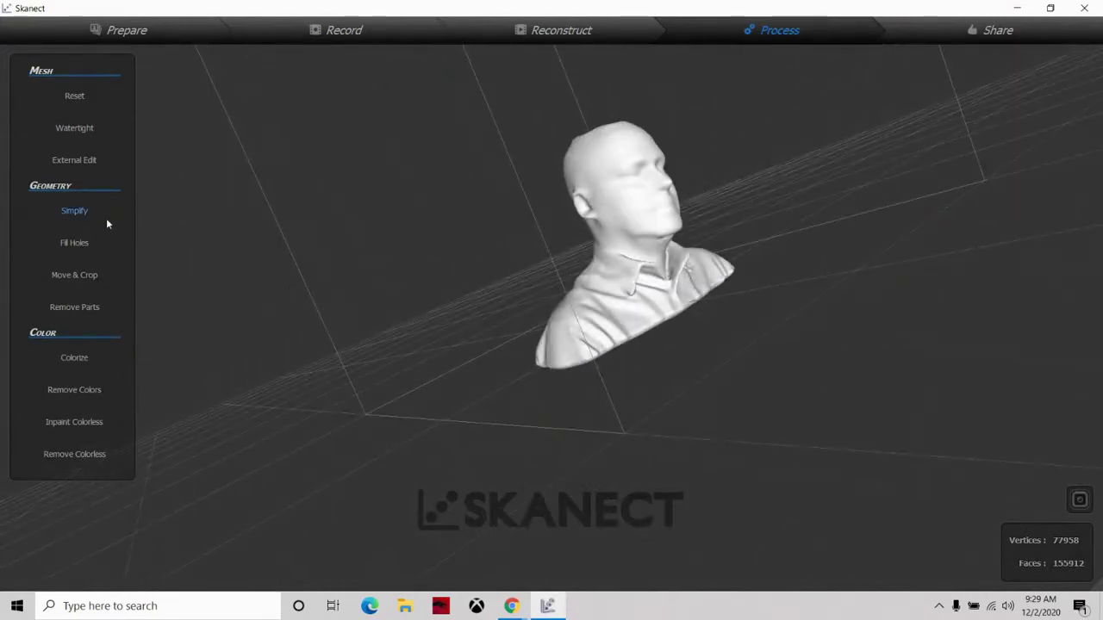
Reset the mesh to the reconstructed one and crop it to the ground plane again at Ty 31 %.
{"action": "left_click", "coordinate": [76, 97]}
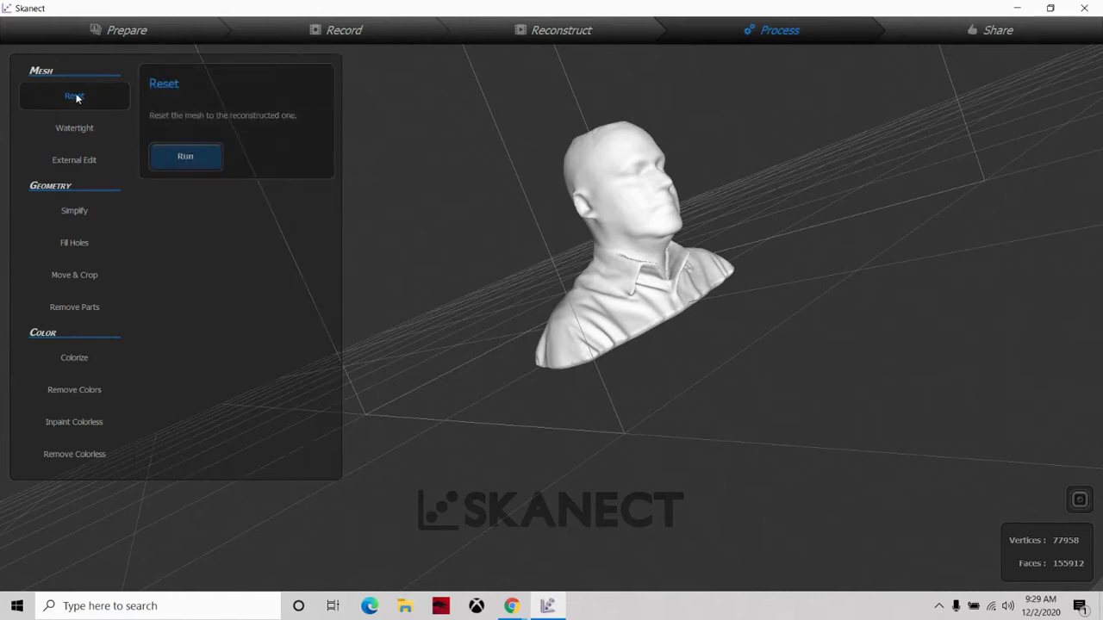
{"action": "left_click", "coordinate": [183, 158]}
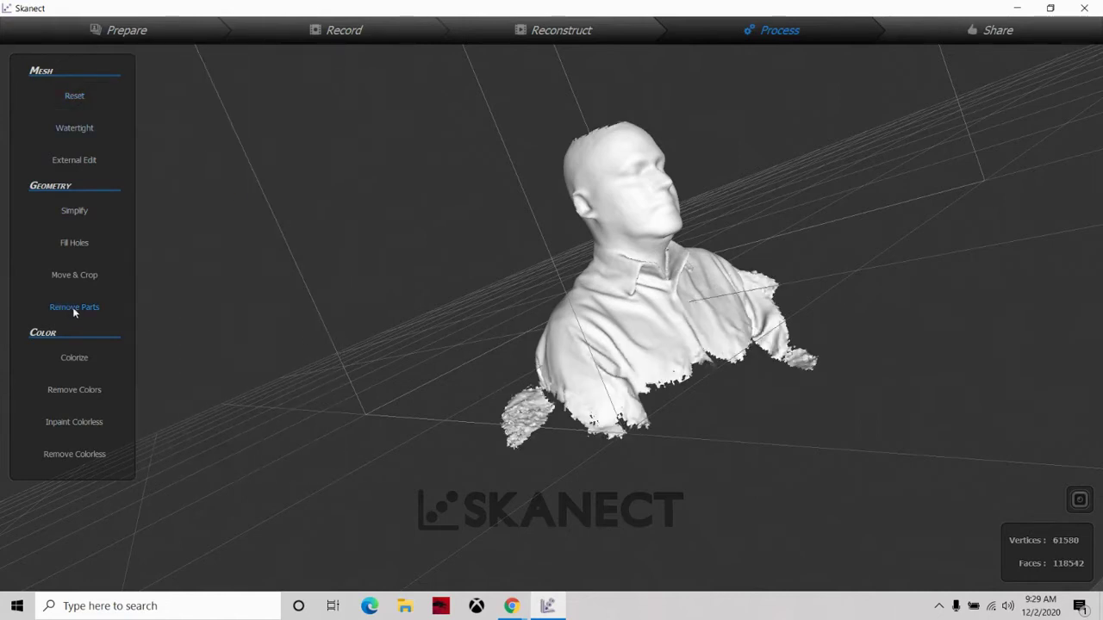
{"action": "left_click", "coordinate": [75, 274]}
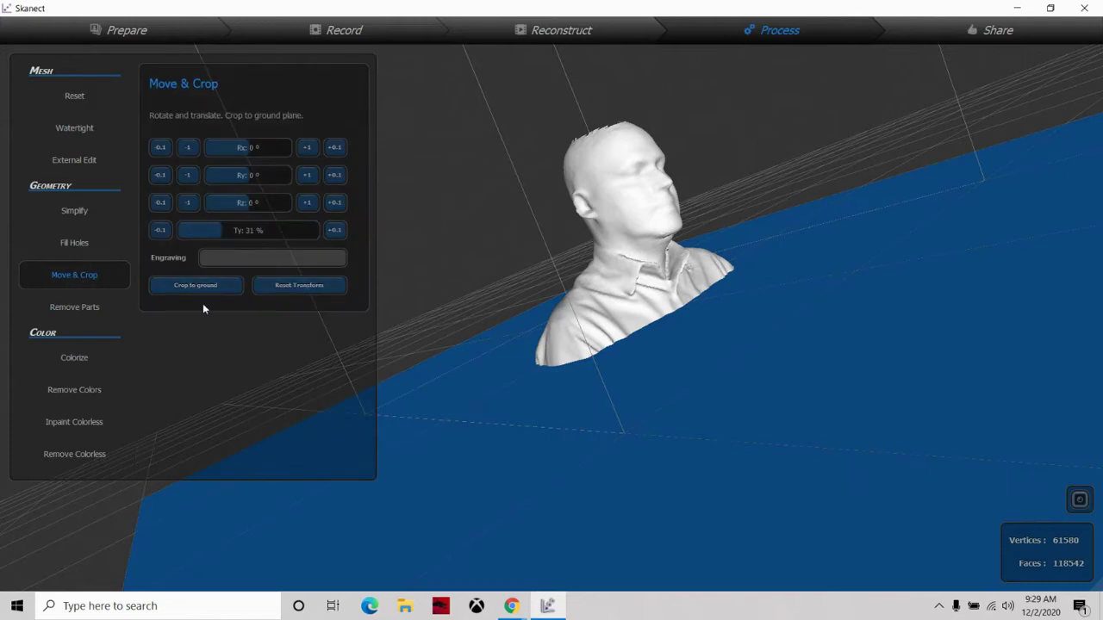
{"action": "left_click", "coordinate": [197, 281]}
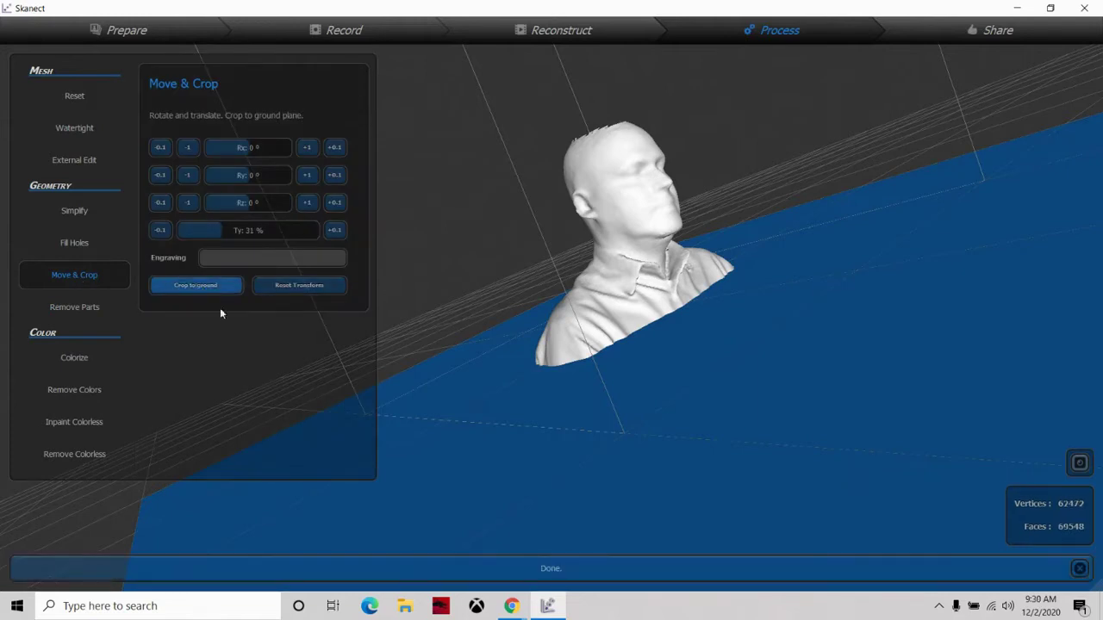
Fill the cropped bust's holes with the Opened Hull strategy, Medium smoothing and no extrapolation limit.
{"action": "left_click", "coordinate": [62, 244]}
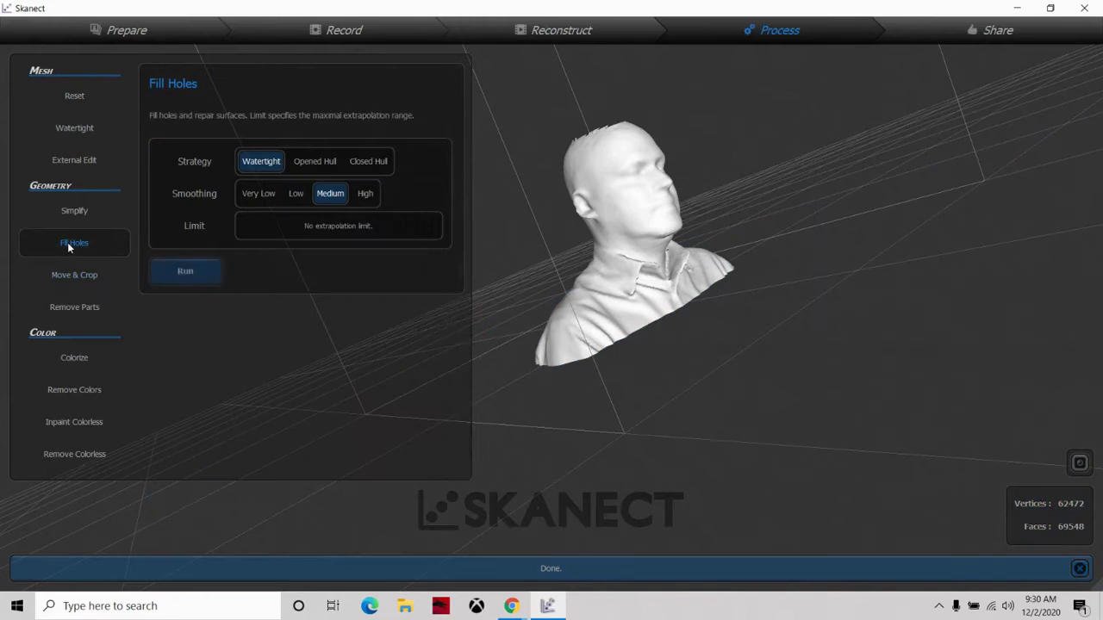
{"action": "left_click", "coordinate": [312, 161]}
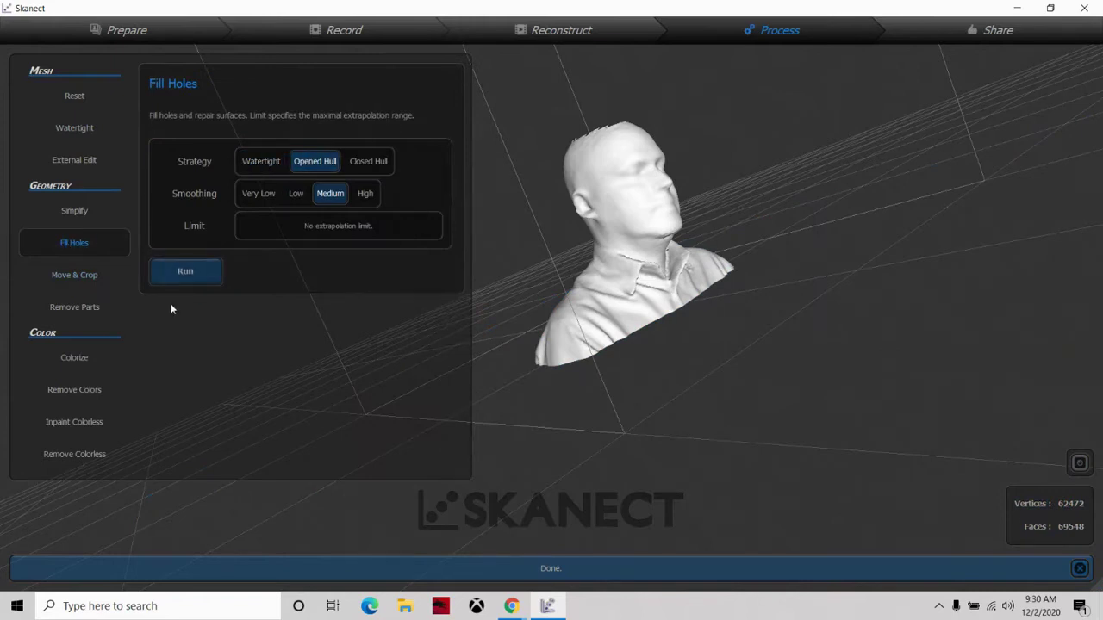
{"action": "left_click", "coordinate": [180, 274]}
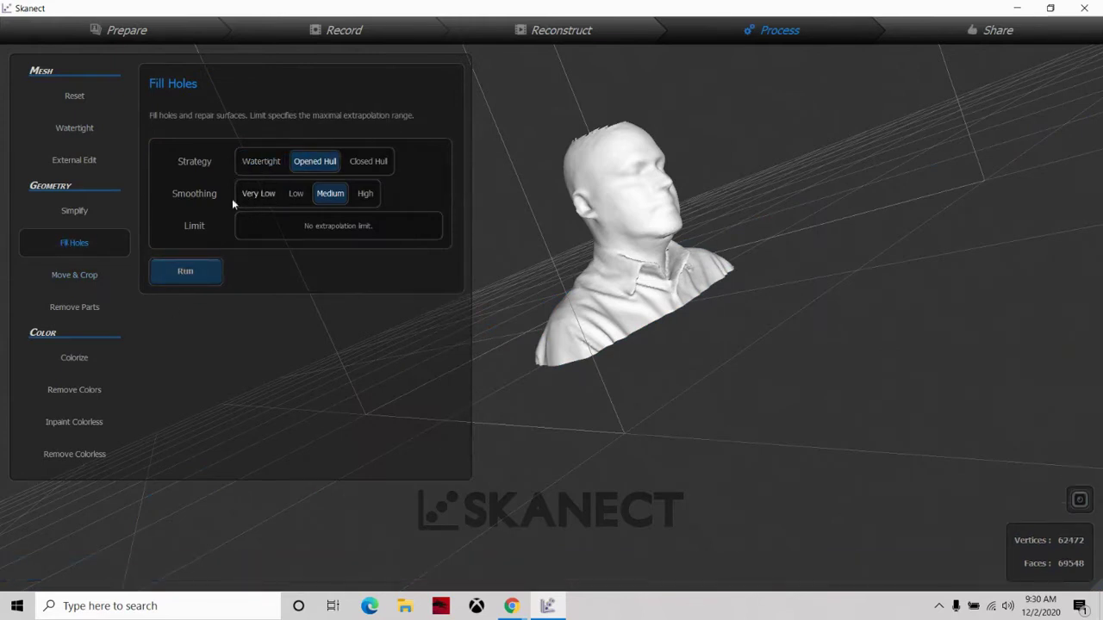
{"action": "left_click", "coordinate": [185, 272]}
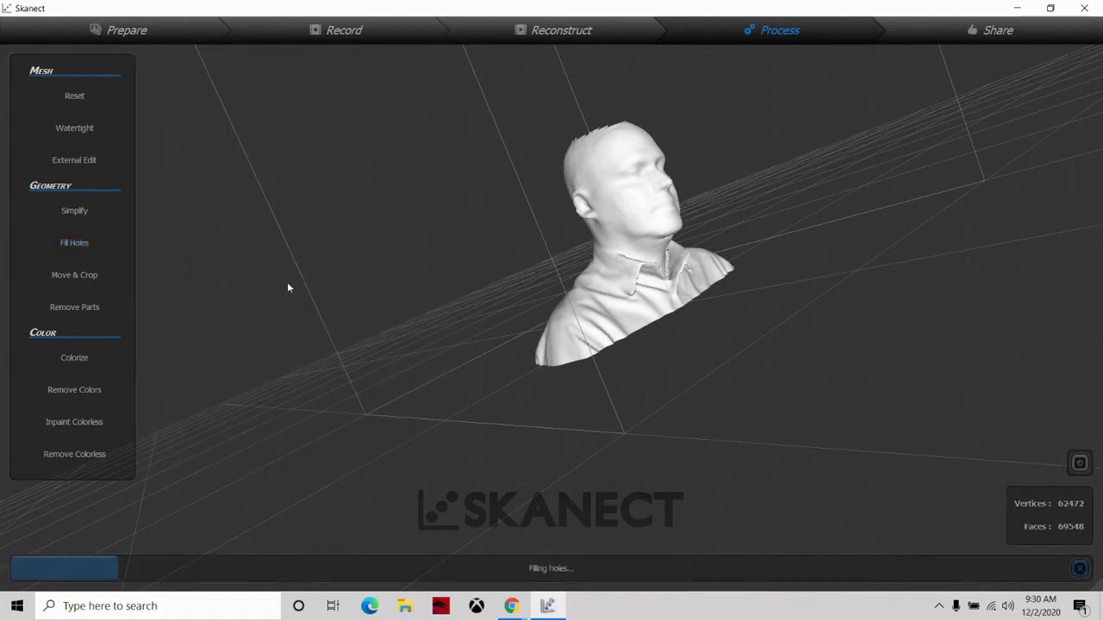
Examine the Opened Hull result from several angles, including the bust's head, collar and lower edge.
{"action": "left_click_drag", "start_coordinate": [500, 302], "coordinate": [600, 348]}
{"action": "scroll", "coordinate": [600, 347], "scroll_direction": "down", "scroll_amount": 2}
{"action": "scroll", "coordinate": [591, 221], "scroll_direction": "up", "scroll_amount": 5}
{"action": "left_click_drag", "start_coordinate": [591, 222], "coordinate": [491, 291]}
{"action": "scroll", "coordinate": [628, 210], "scroll_direction": "down", "scroll_amount": 3}
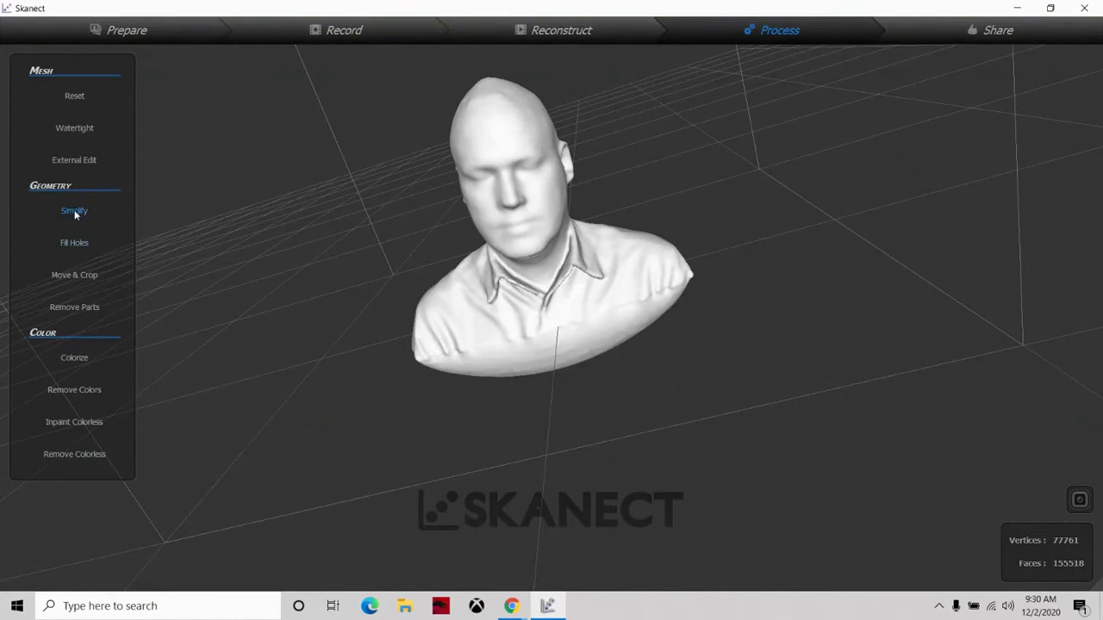
Discard the Opened Hull fill by resetting the mesh, and crop the bust to the ground plane at Ty 31 %.
{"action": "left_click", "coordinate": [74, 95]}
{"action": "left_click", "coordinate": [183, 156]}
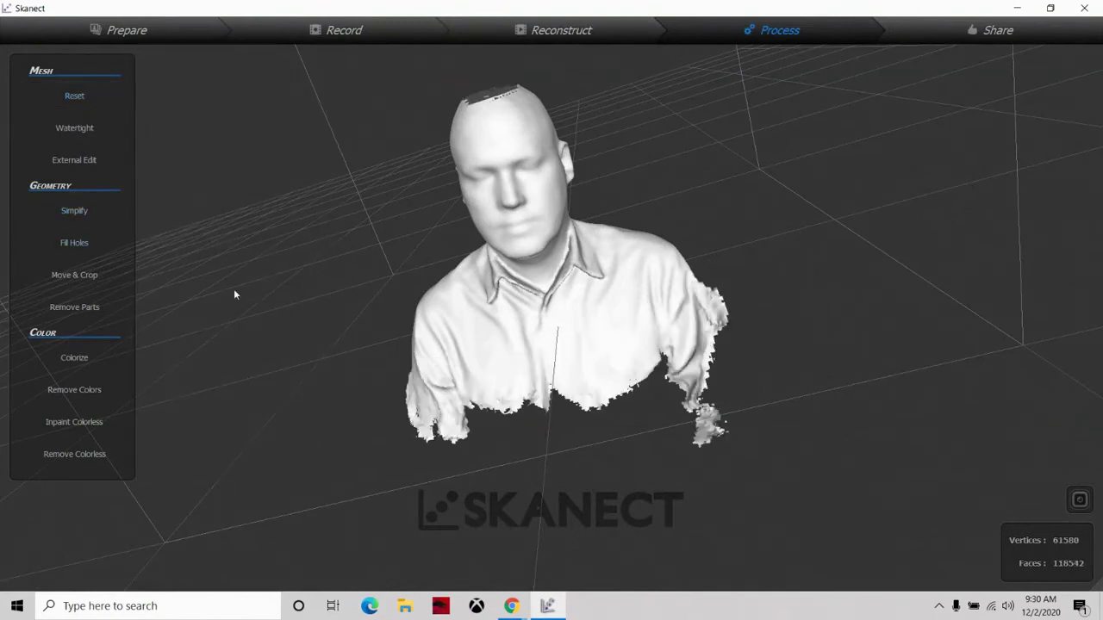
{"action": "left_click", "coordinate": [78, 276]}
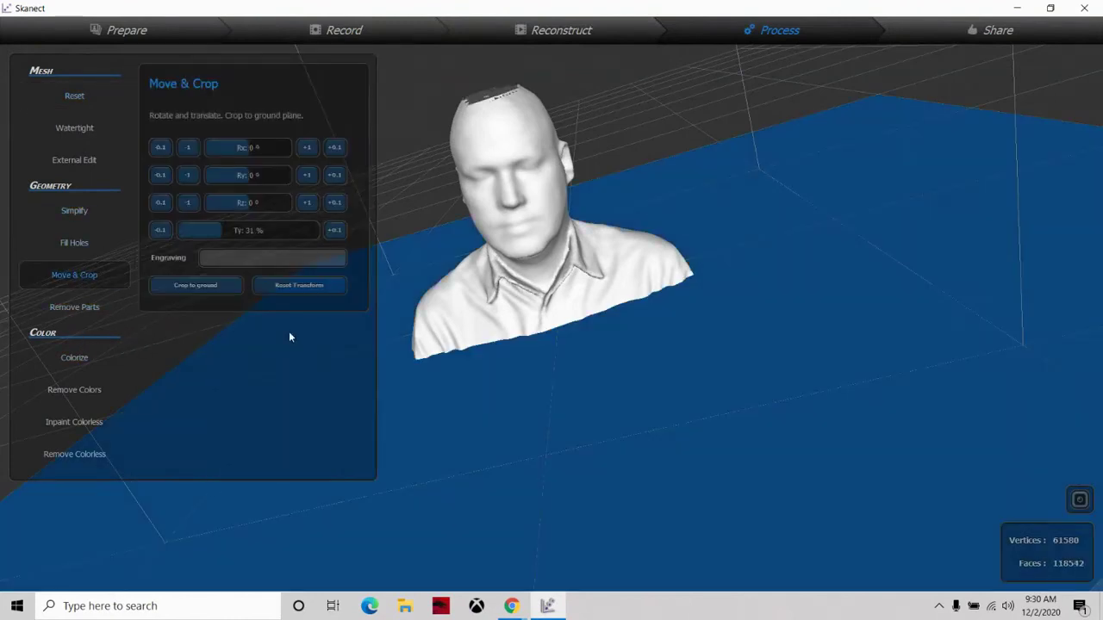
{"action": "left_click", "coordinate": [188, 290]}
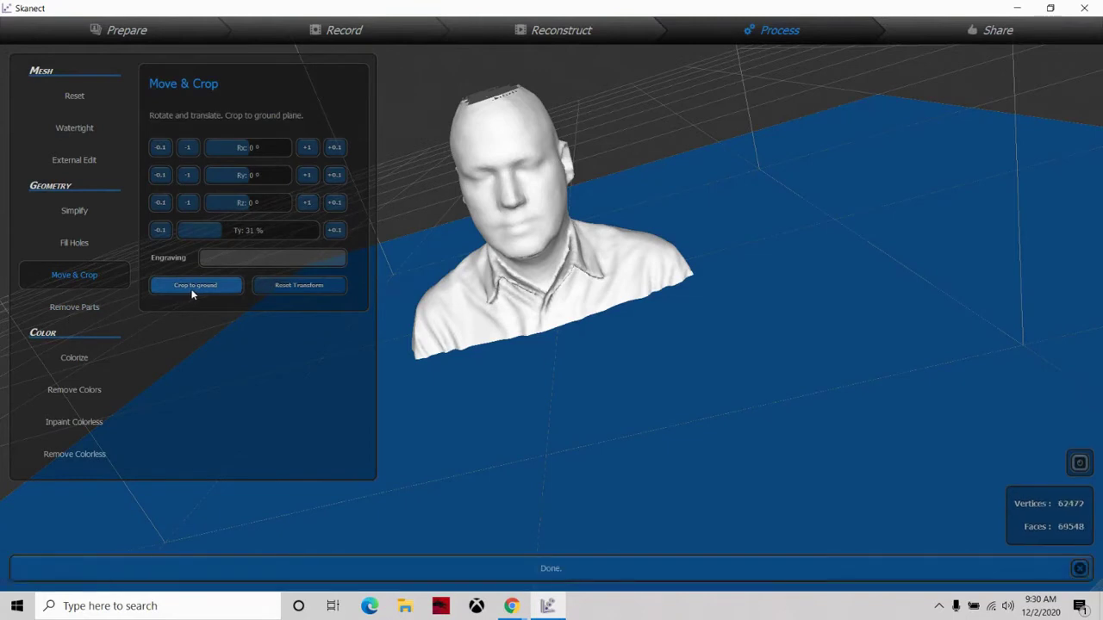
Fill the bust's holes with the Closed Hull strategy, Medium smoothing and no extrapolation limit, and inspect the filled base.
{"action": "left_click", "coordinate": [75, 243]}
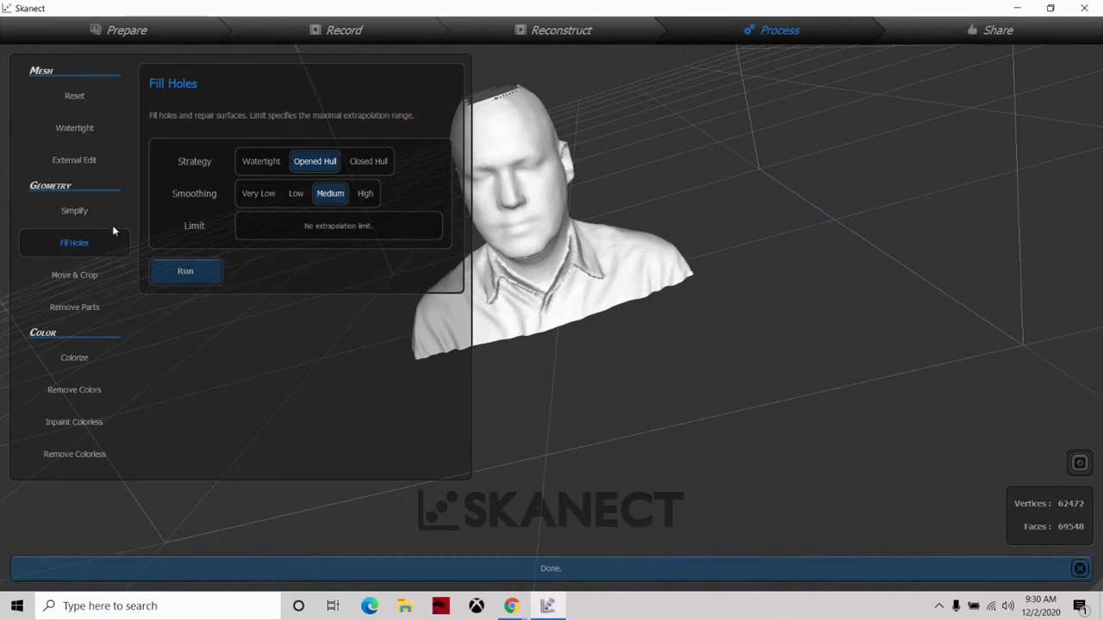
{"action": "left_click", "coordinate": [373, 166]}
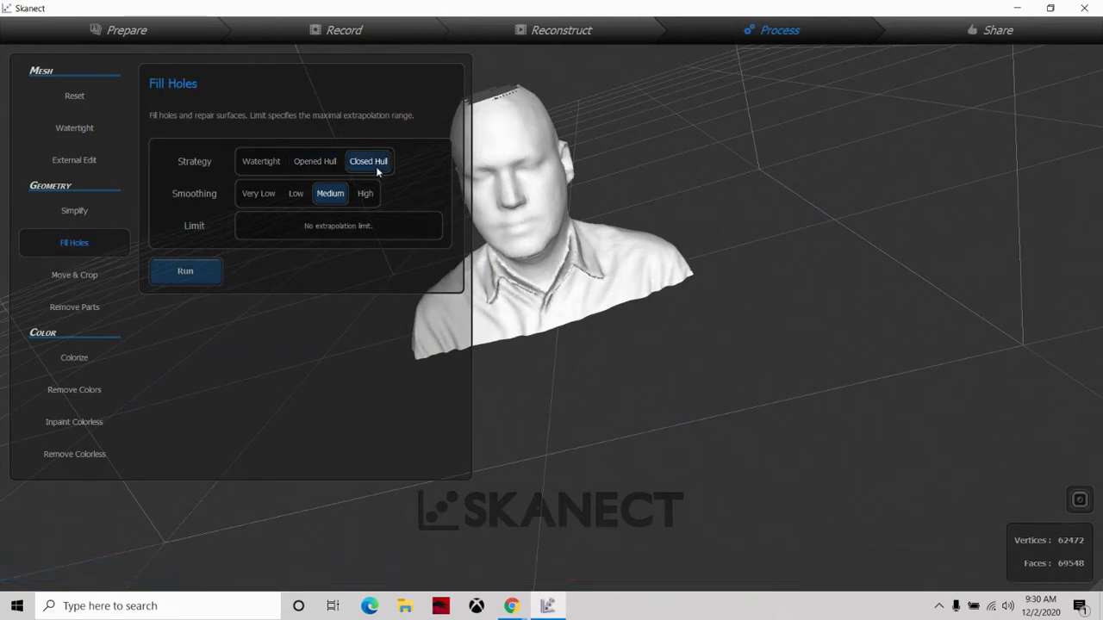
{"action": "left_click", "coordinate": [188, 273]}
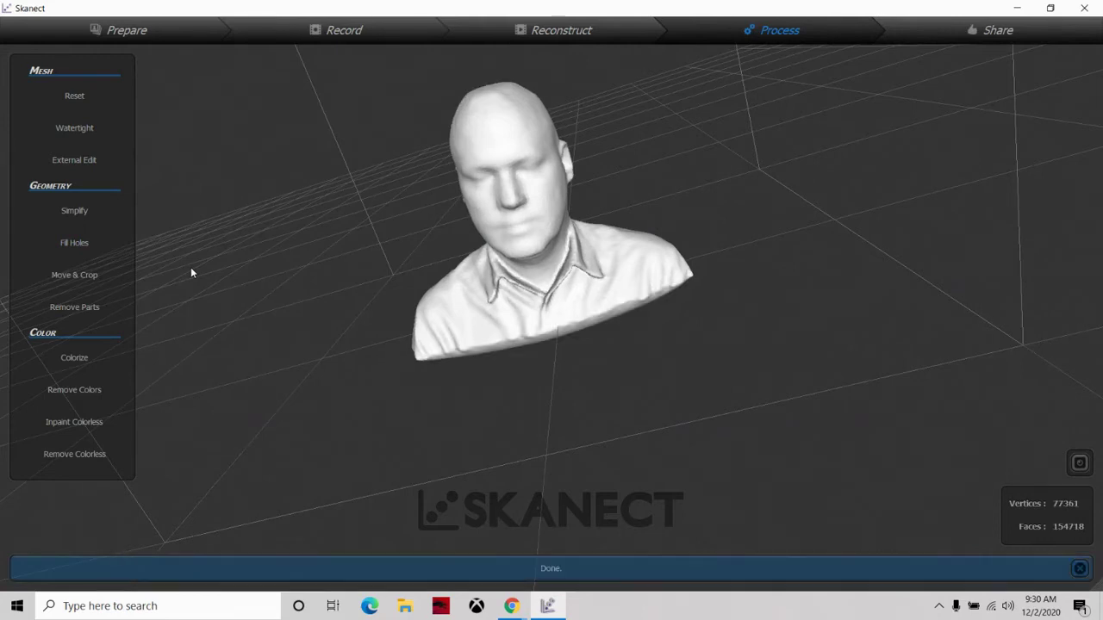
{"action": "left_click_drag", "start_coordinate": [620, 304], "coordinate": [649, 318]}
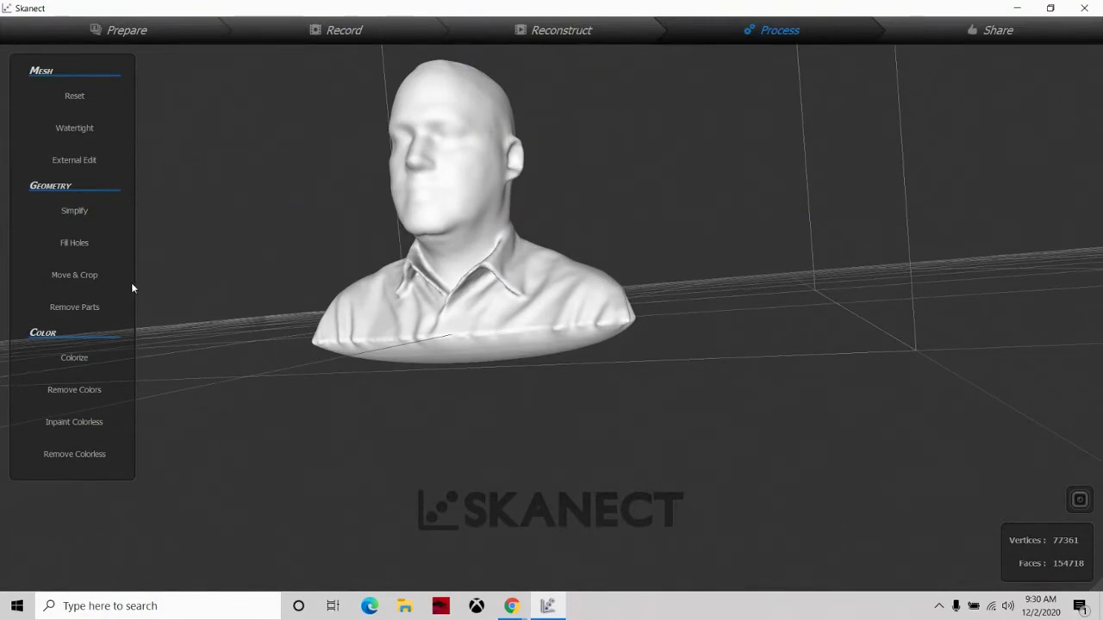
Crop the bulging base off the filled bust at the ground plane with Ty 31 %, and inspect the cut edge.
{"action": "left_click", "coordinate": [68, 276]}
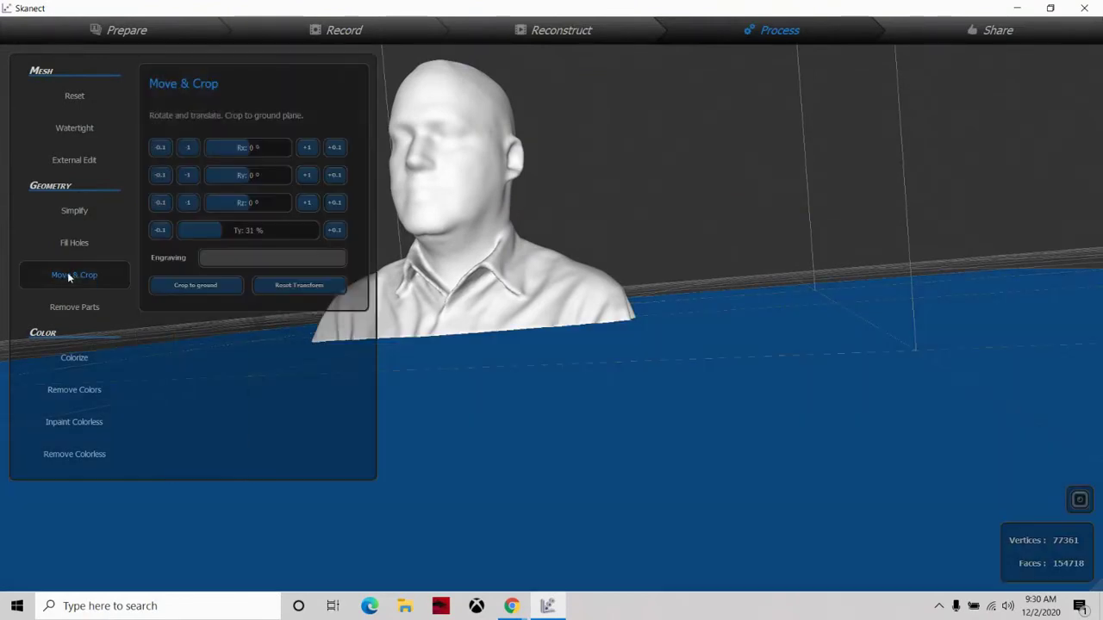
{"action": "left_click", "coordinate": [194, 286]}
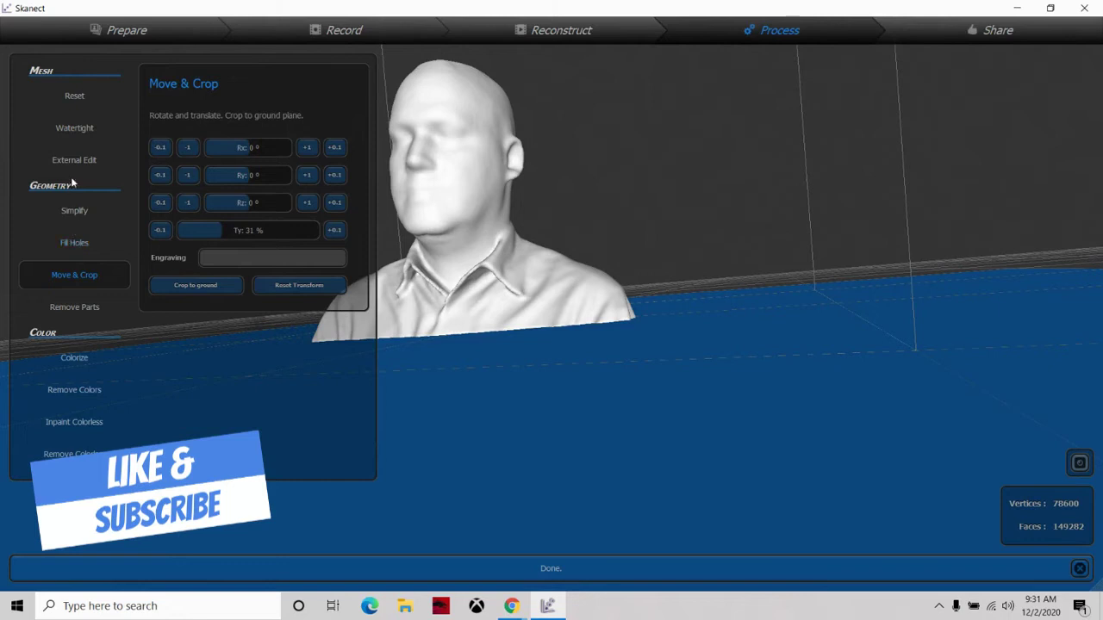
{"action": "left_click", "coordinate": [73, 245]}
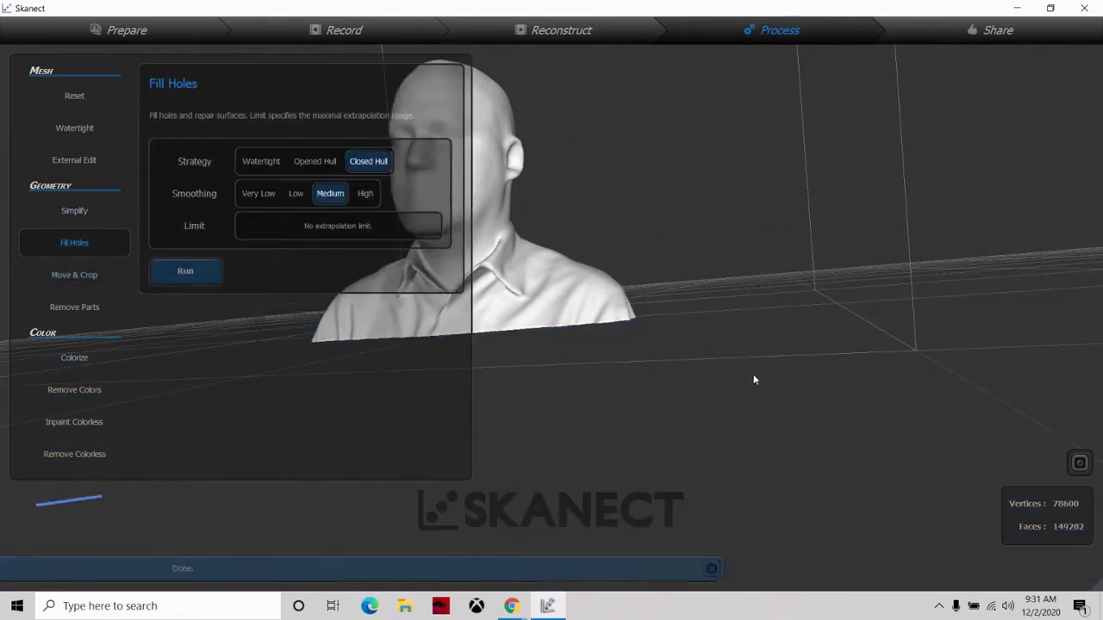
{"action": "left_click_drag", "start_coordinate": [725, 364], "coordinate": [585, 316]}
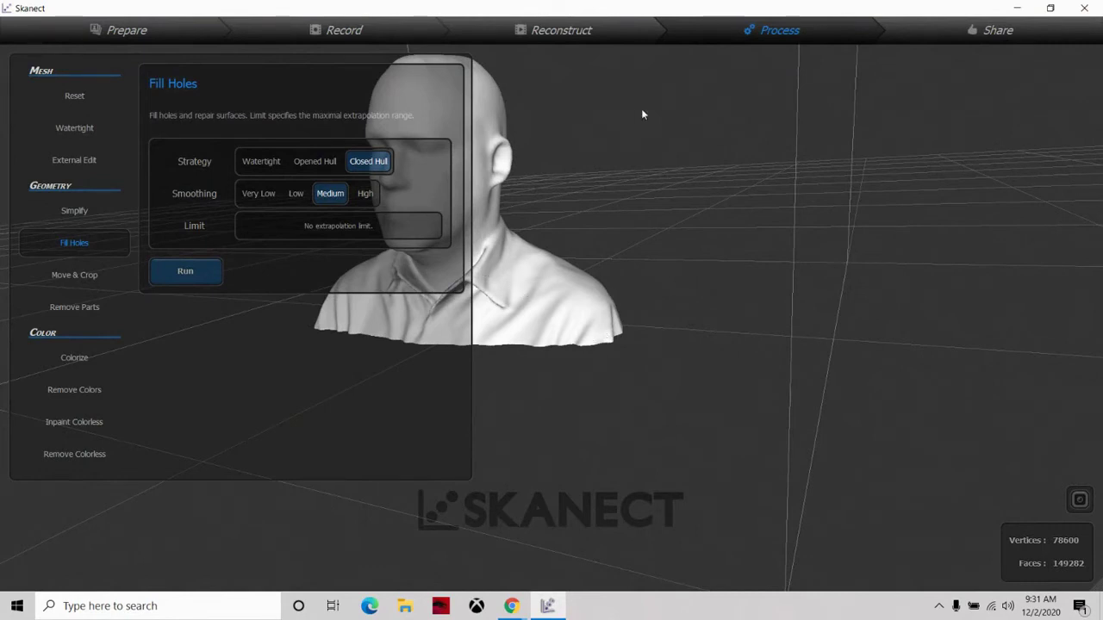
Export the model as an STL in Meters to the Desktop, naming the file with the scanned person's name followed by Head.
{"action": "left_click", "coordinate": [990, 30]}
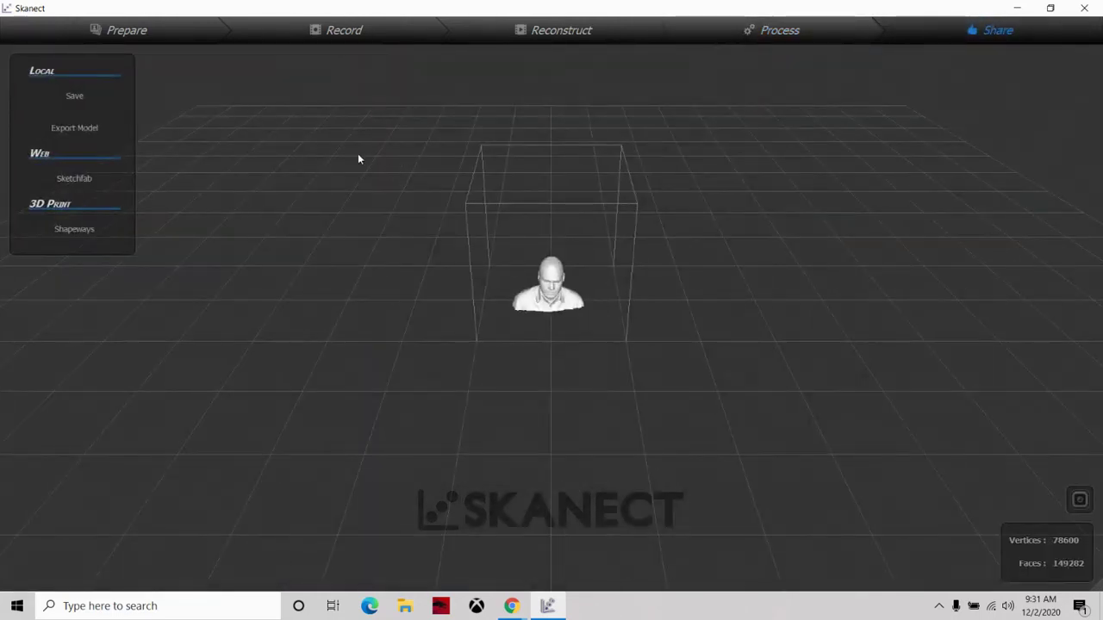
{"action": "left_click", "coordinate": [72, 128]}
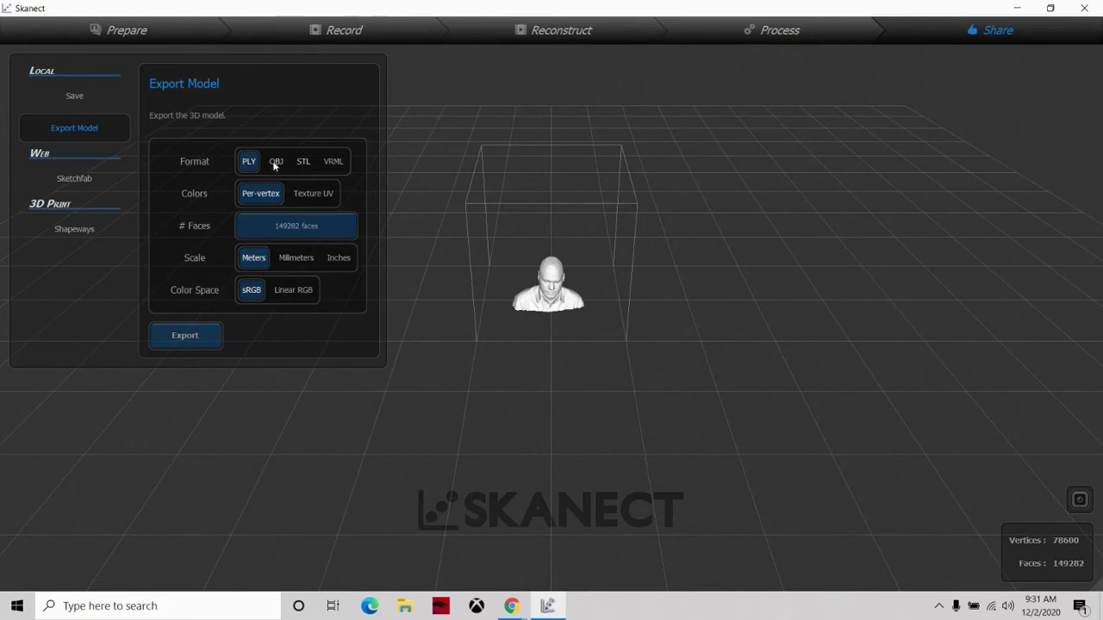
{"action": "left_click", "coordinate": [302, 165]}
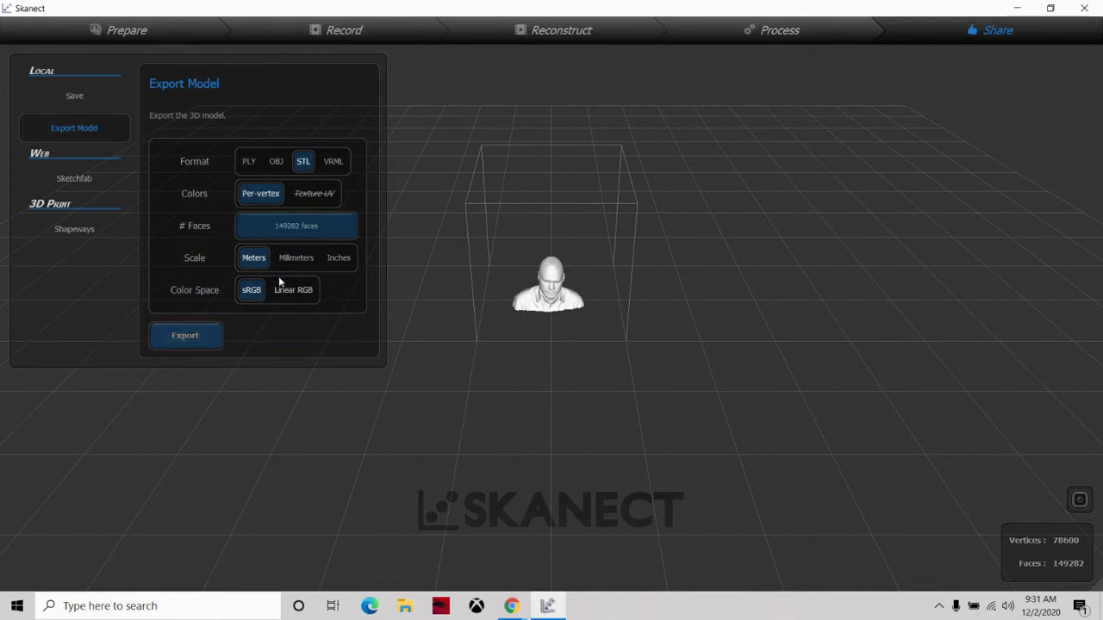
{"action": "left_click", "coordinate": [206, 337]}
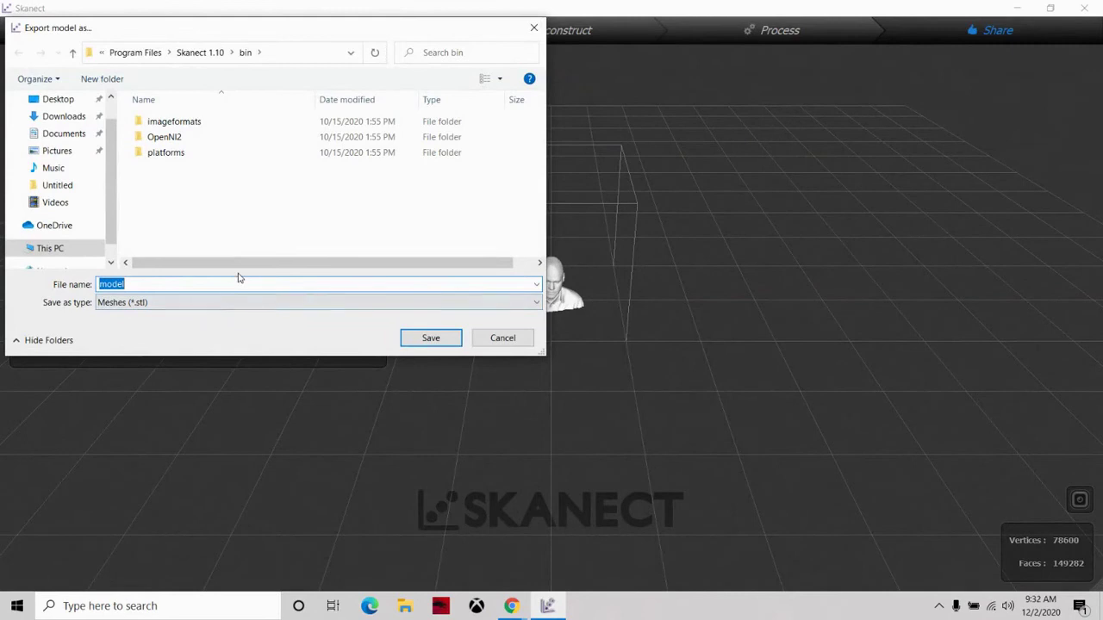
{"action": "type", "text": "Larkin Head"}
{"action": "left_click", "coordinate": [43, 99]}
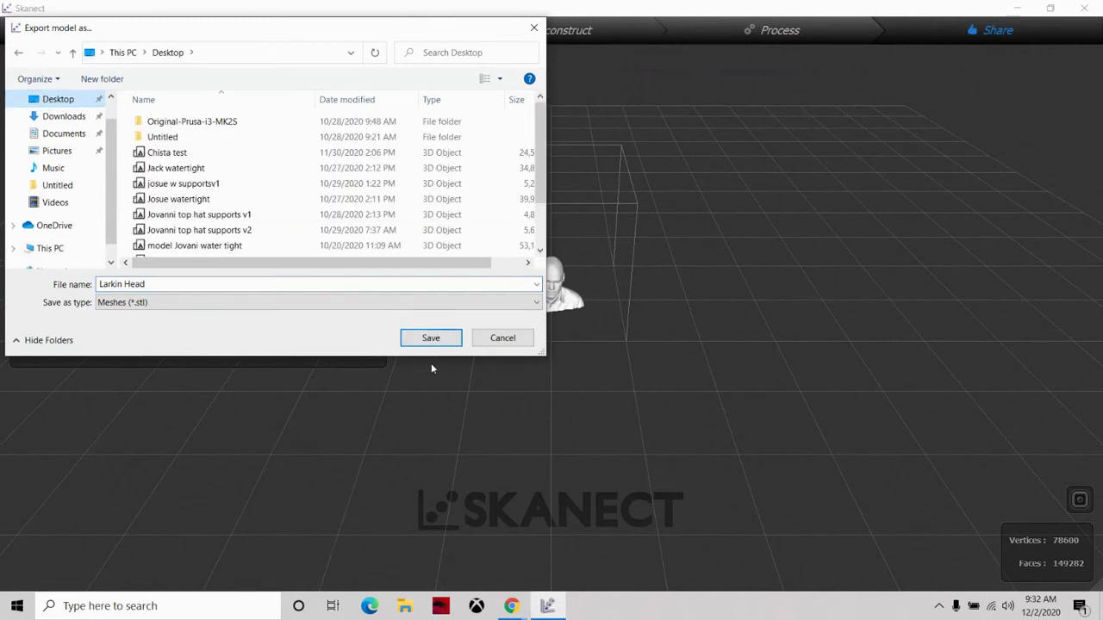
{"action": "left_click", "coordinate": [429, 337]}
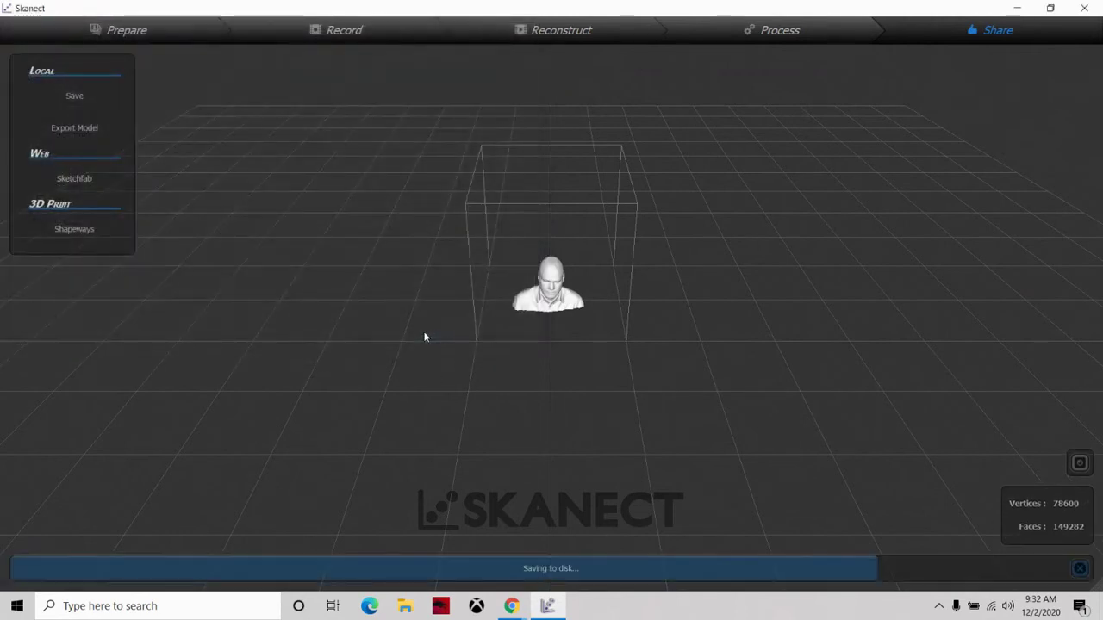
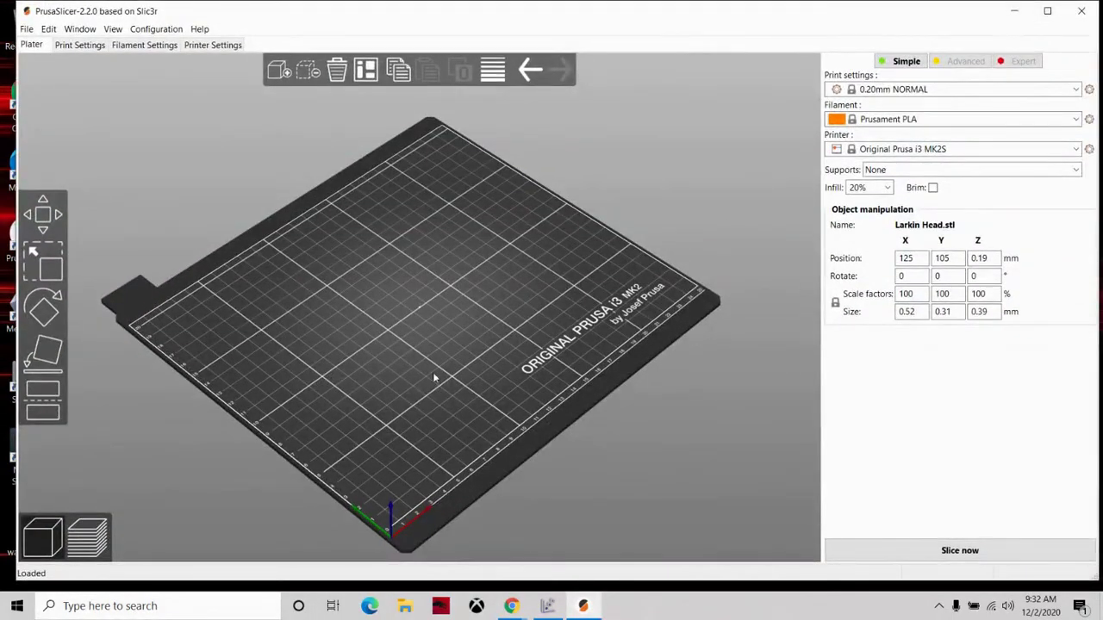
In PrusaSlicer, scale the tiny head model uniformly on the print bed to about 58 × 35 × 44 mm.
{"action": "scroll", "coordinate": [407, 384], "scroll_direction": "up", "scroll_amount": 10}
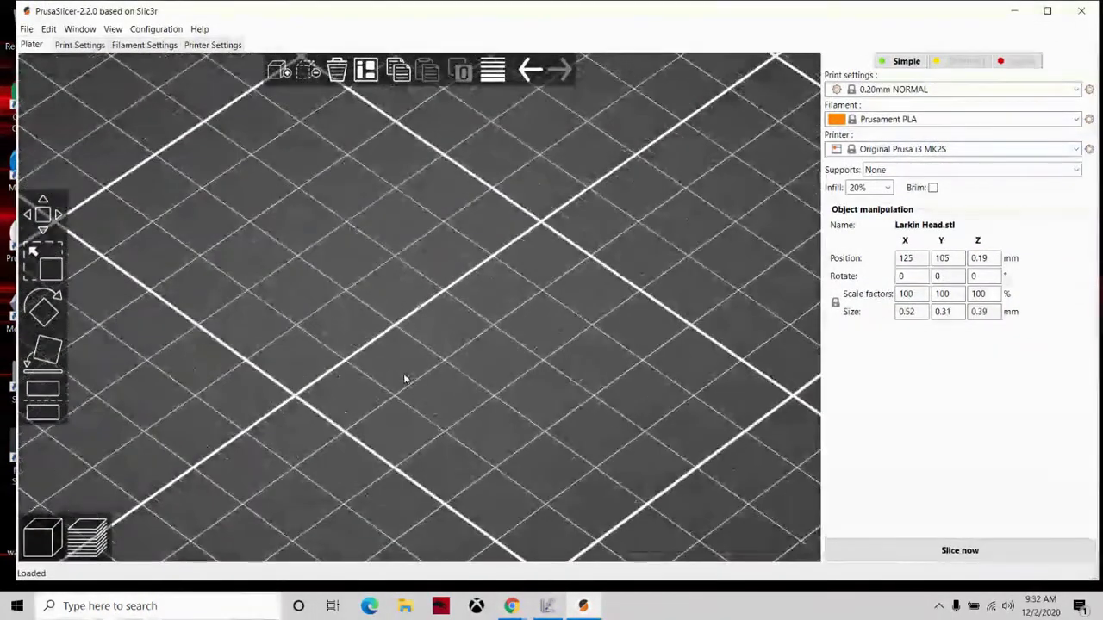
{"action": "scroll", "coordinate": [403, 374], "scroll_direction": "up", "scroll_amount": 8}
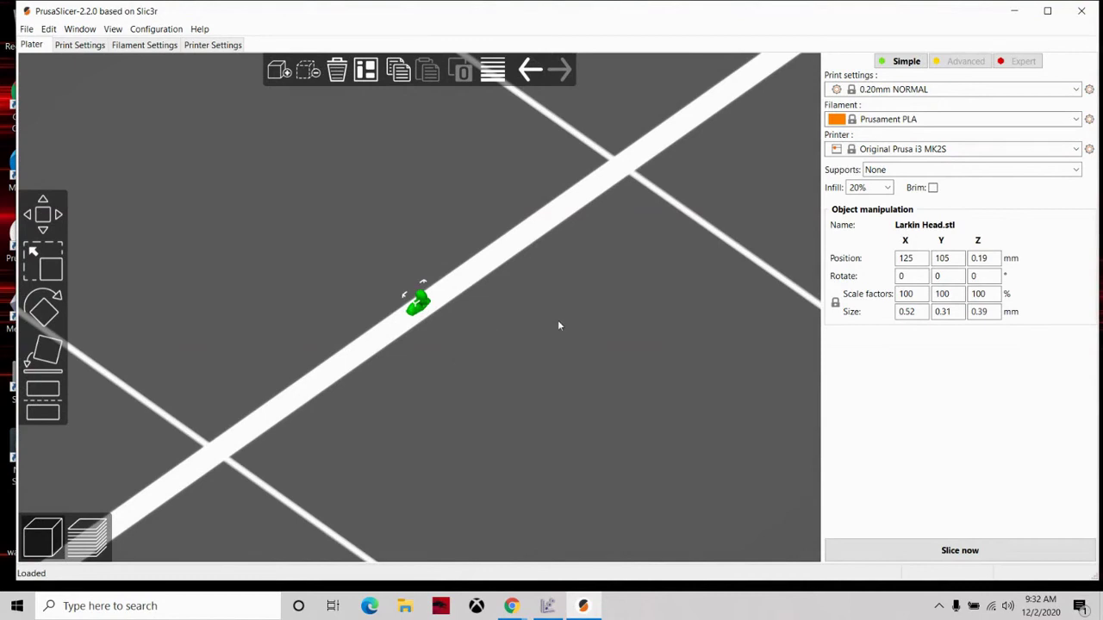
{"action": "left_click", "coordinate": [47, 264]}
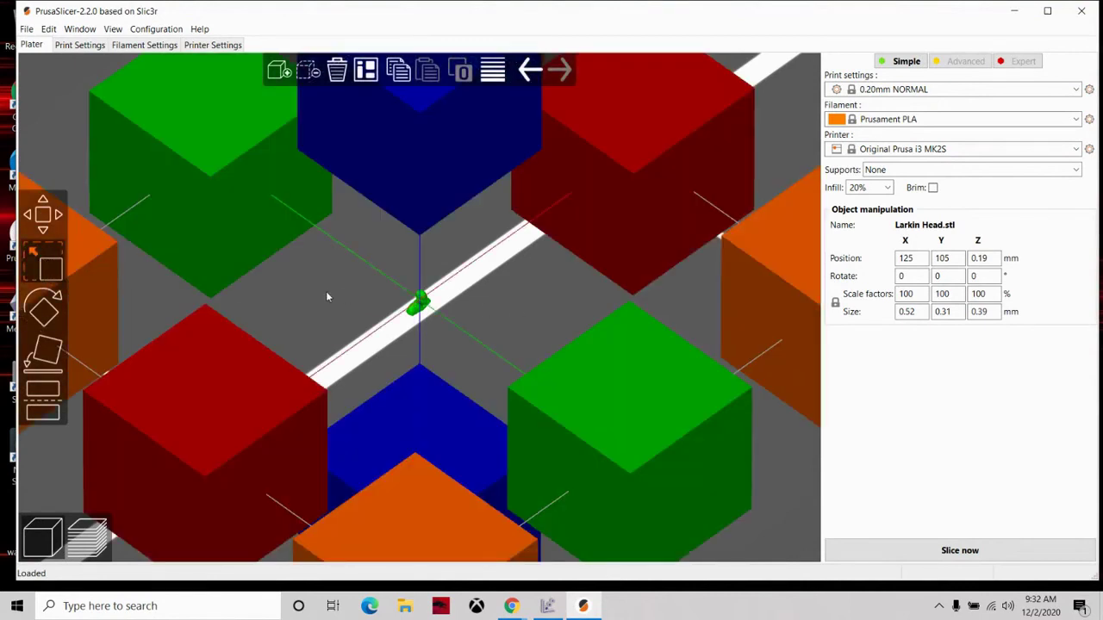
{"action": "scroll", "coordinate": [45, 262], "scroll_direction": "down", "scroll_amount": 5}
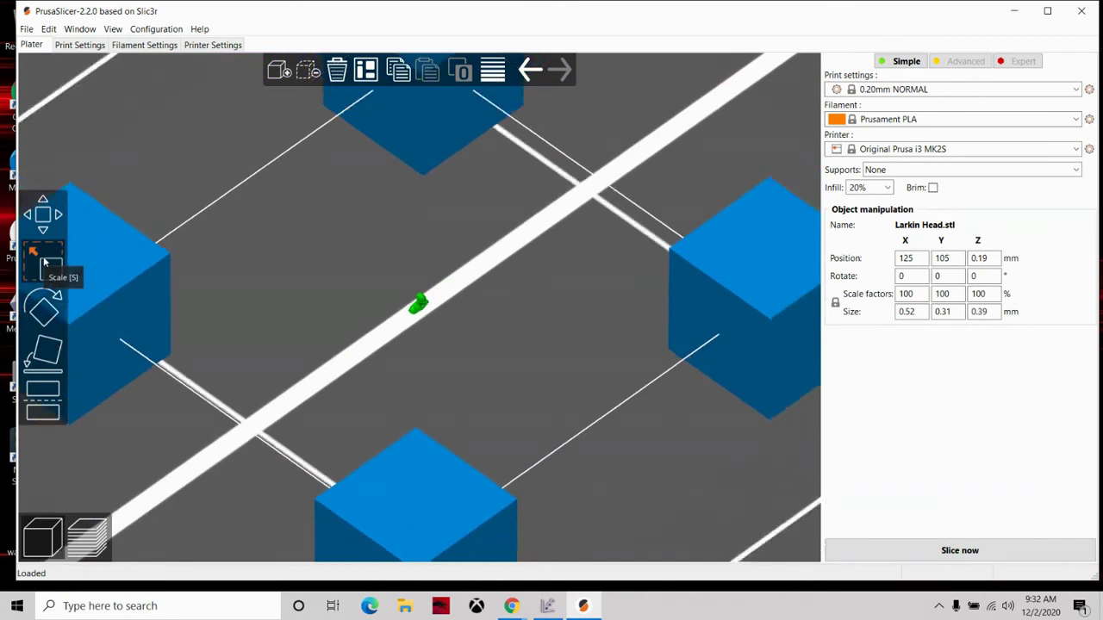
{"action": "left_click_drag", "start_coordinate": [568, 305], "coordinate": [713, 344]}
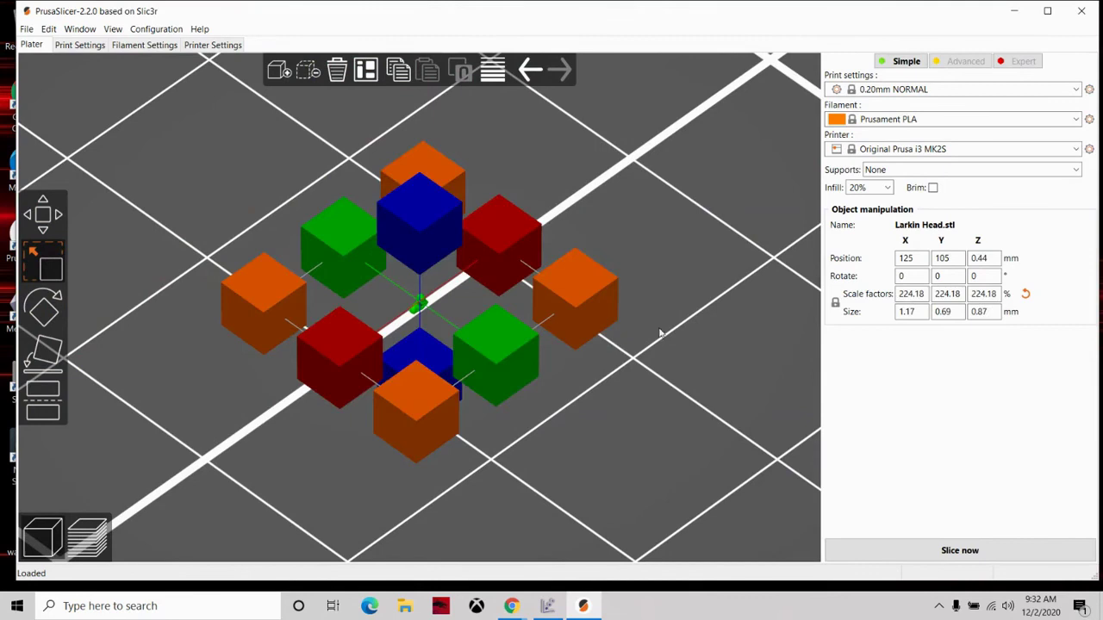
{"action": "left_click_drag", "start_coordinate": [566, 299], "coordinate": [702, 321]}
{"action": "left_click_drag", "start_coordinate": [590, 274], "coordinate": [713, 297]}
{"action": "left_click_drag", "start_coordinate": [638, 265], "coordinate": [731, 283]}
{"action": "left_click_drag", "start_coordinate": [664, 239], "coordinate": [746, 276]}
{"action": "left_click_drag", "start_coordinate": [588, 327], "coordinate": [595, 332]}
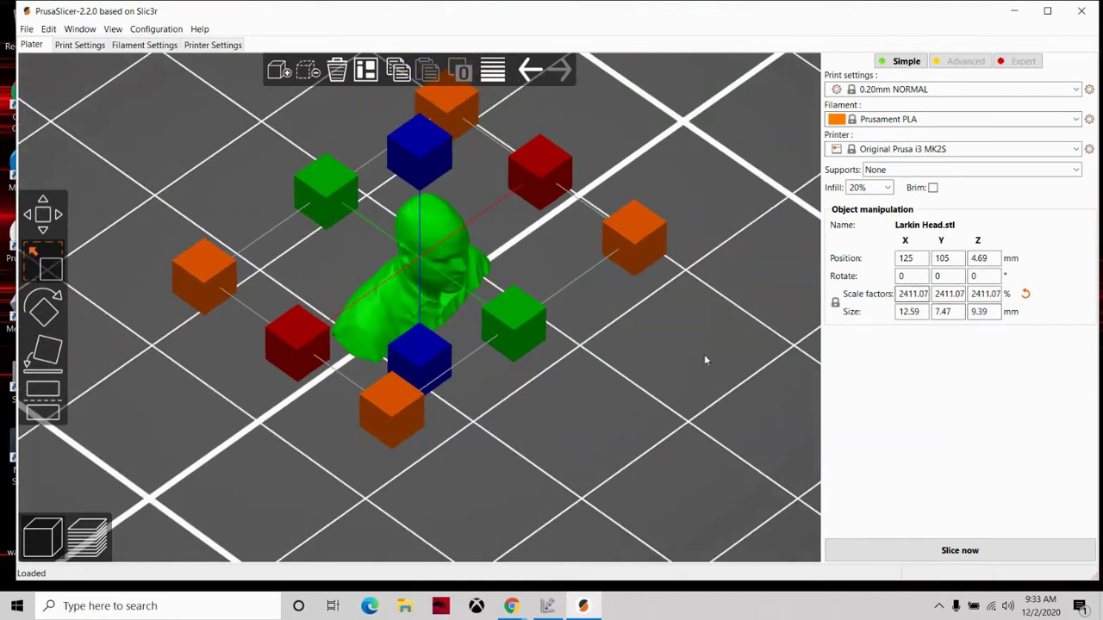
{"action": "scroll", "coordinate": [704, 359], "scroll_direction": "down", "scroll_amount": 10}
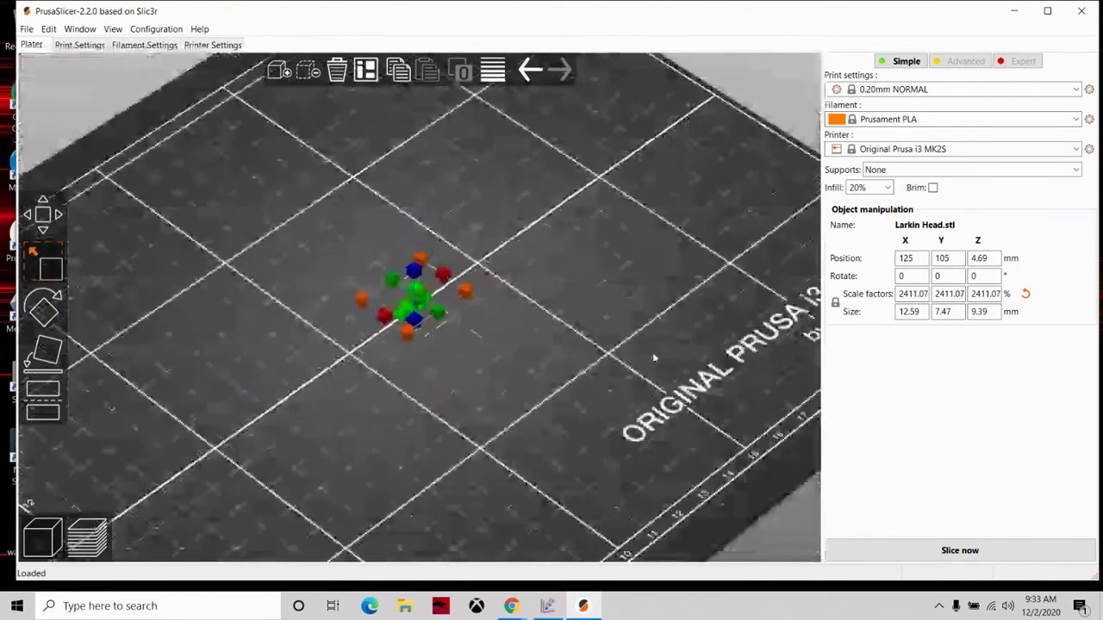
{"action": "left_click_drag", "start_coordinate": [467, 290], "coordinate": [660, 306]}
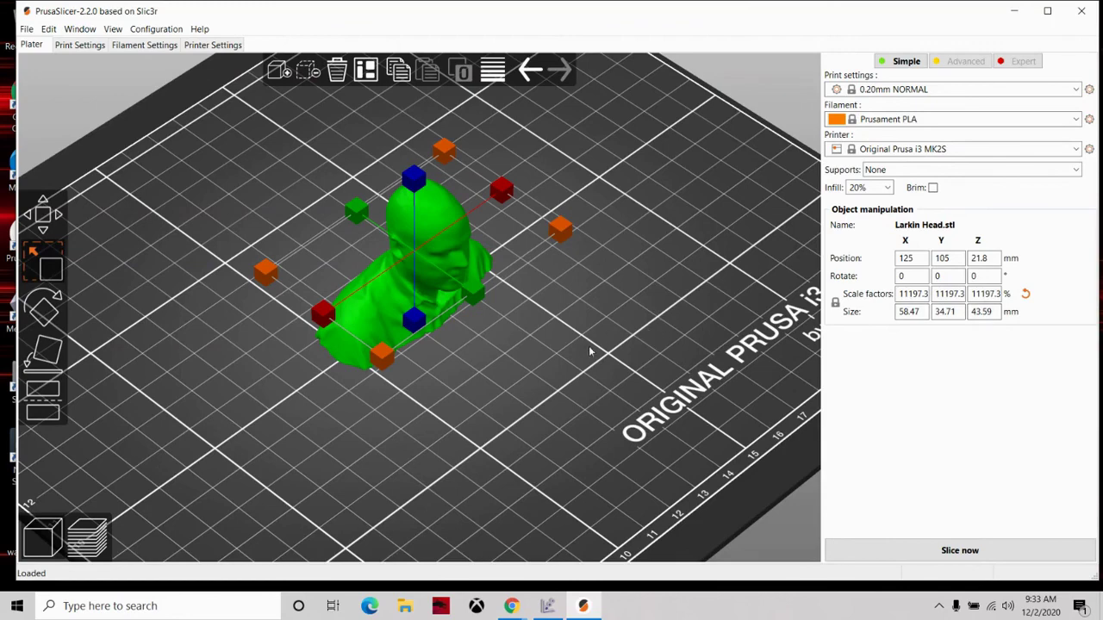
Slice the enlarged bust with the current print settings and preview all of its layers from the front.
{"action": "left_click_drag", "start_coordinate": [622, 378], "coordinate": [601, 358]}
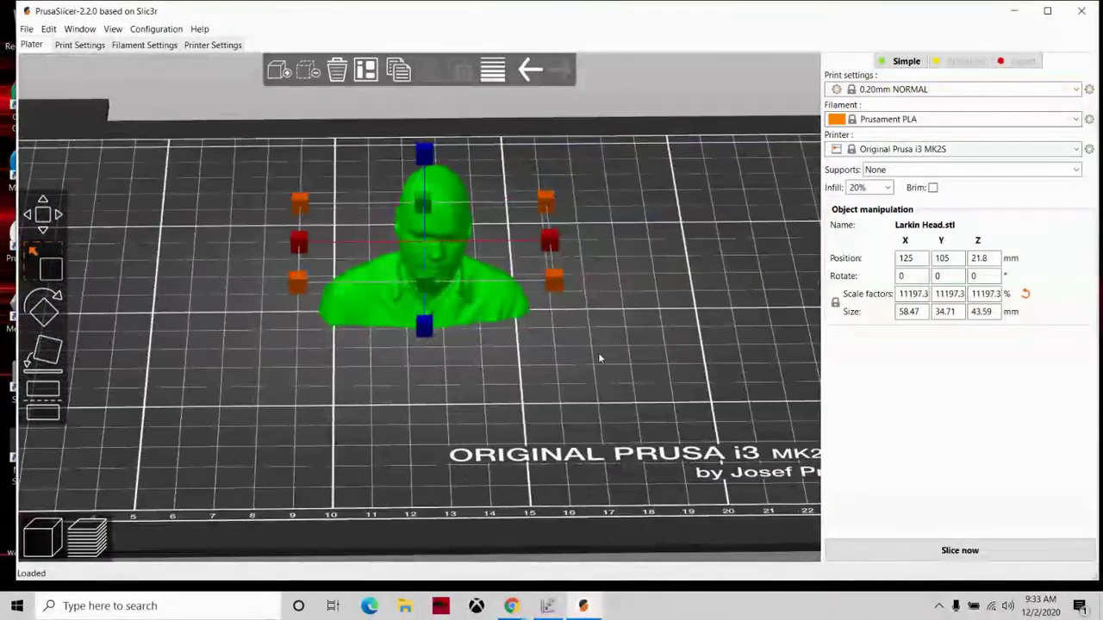
{"action": "left_click", "coordinate": [957, 545]}
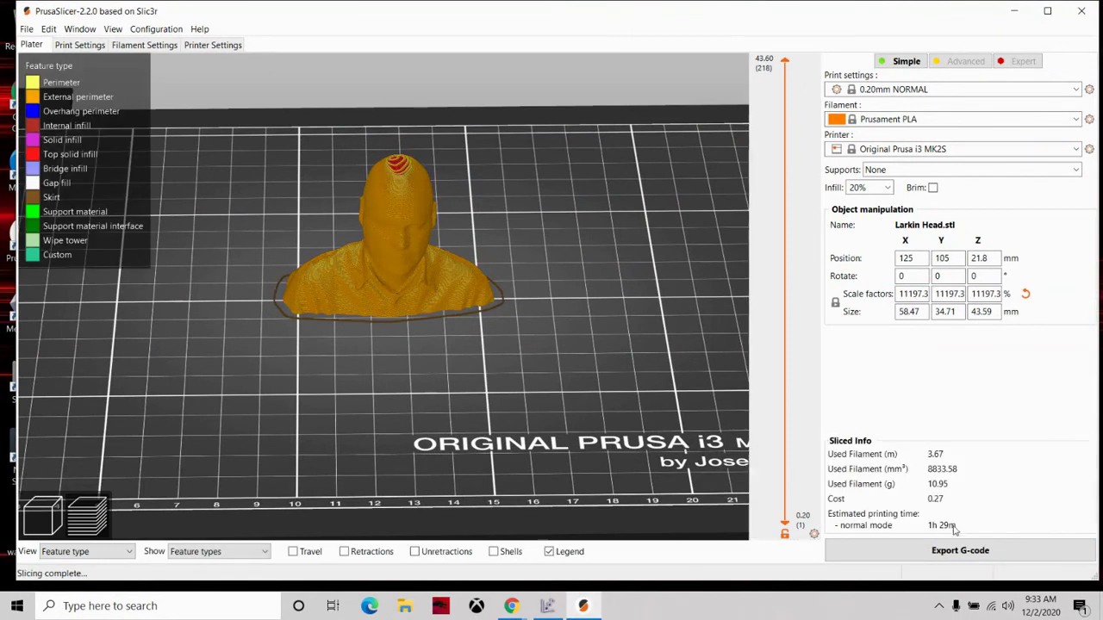
{"action": "mouse_move", "coordinate": [784, 59]}
{"action": "left_mouse_down"}
{"action": "mouse_move", "coordinate": [779, 498]}
{"action": "mouse_move", "coordinate": [784, 60]}
{"action": "left_mouse_up"}
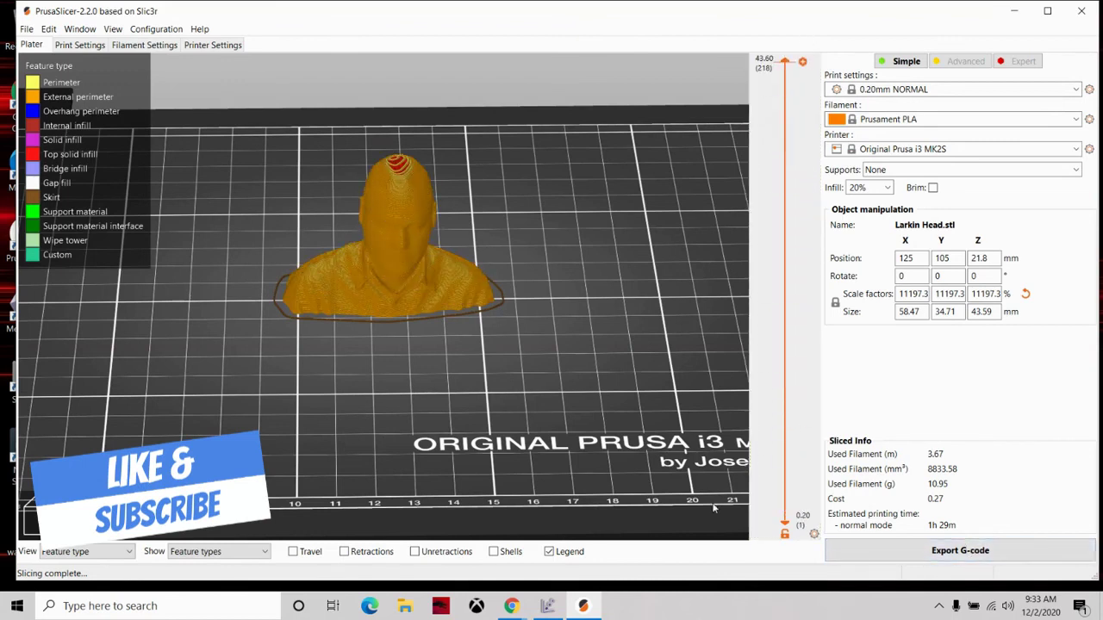